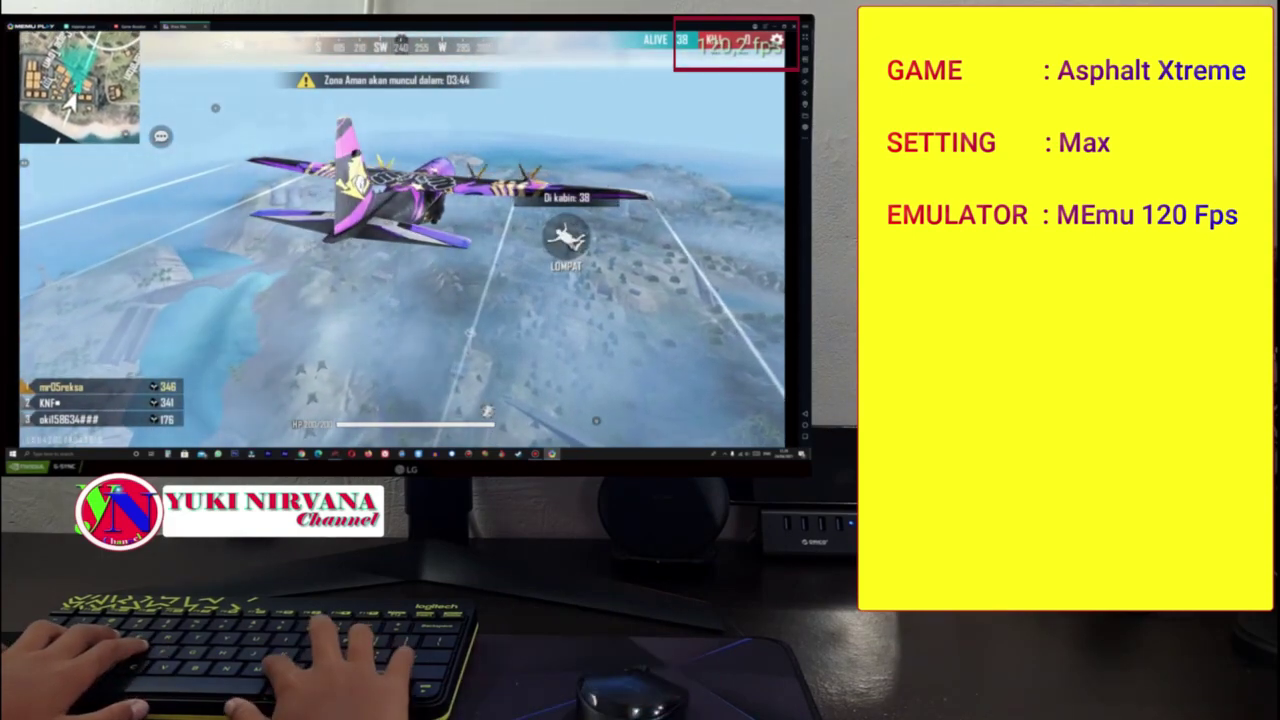
key("m")
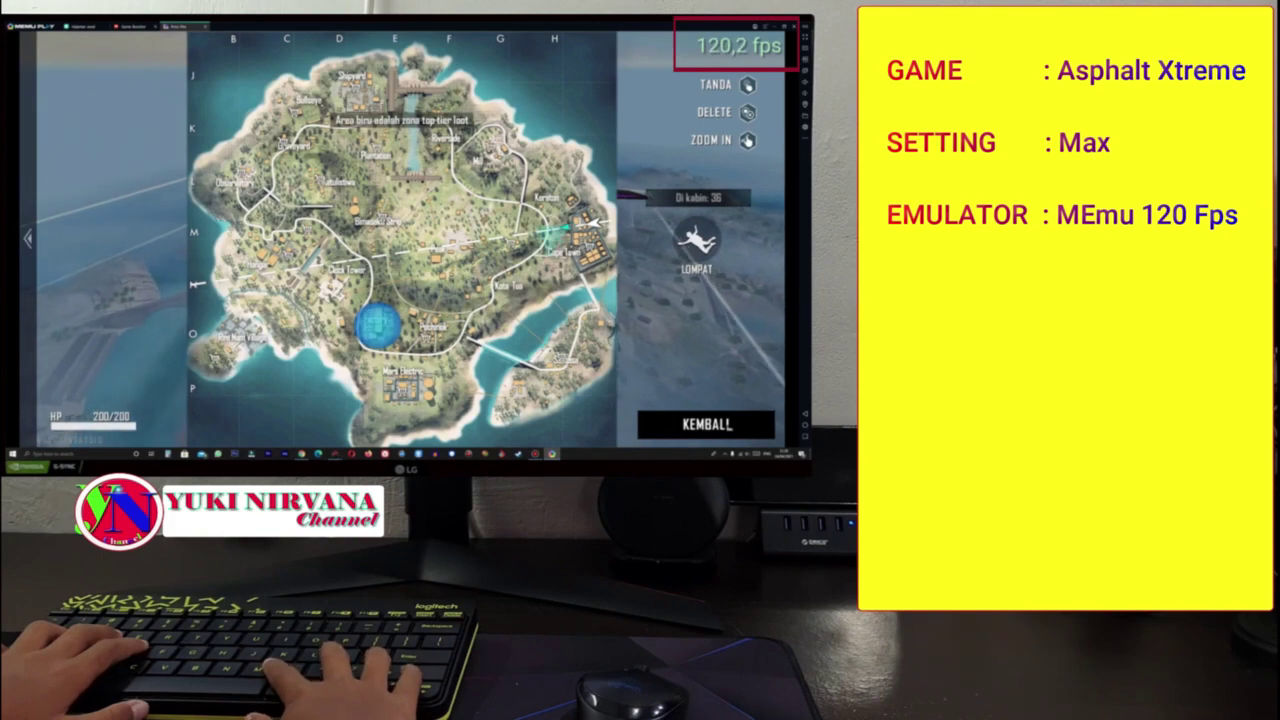
key("m")
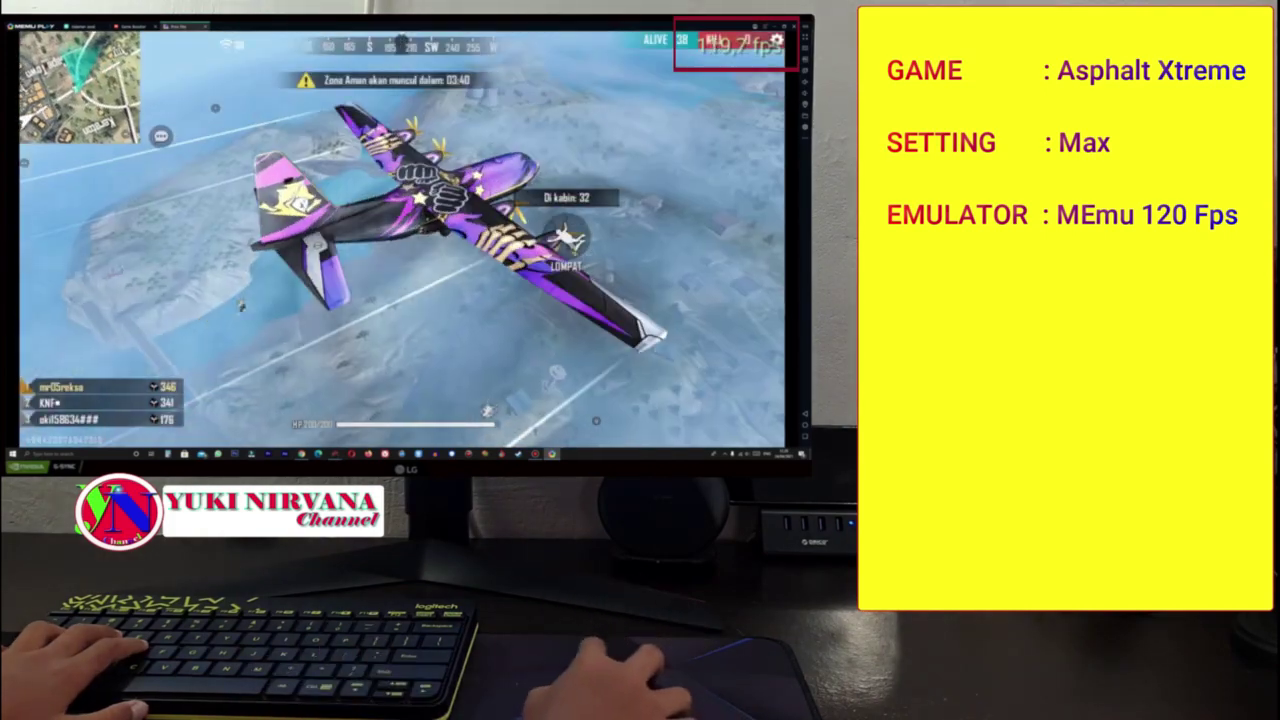
key("space")
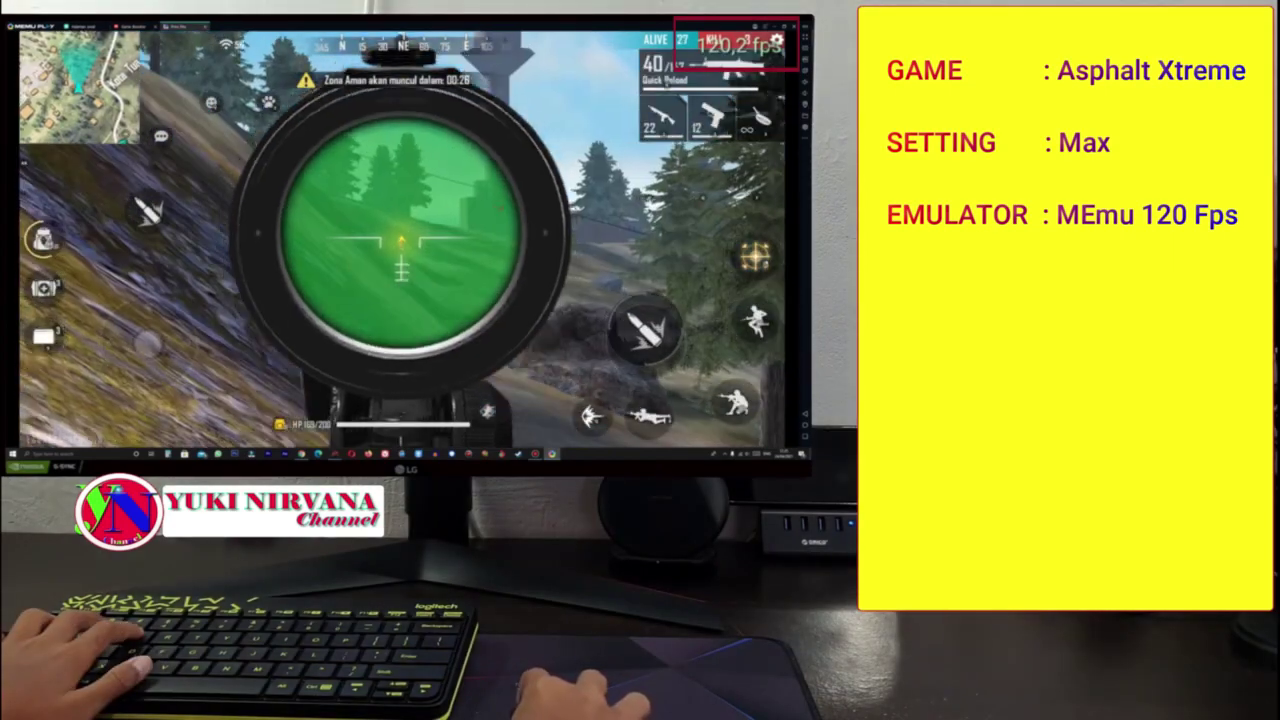
left_click(401, 240)
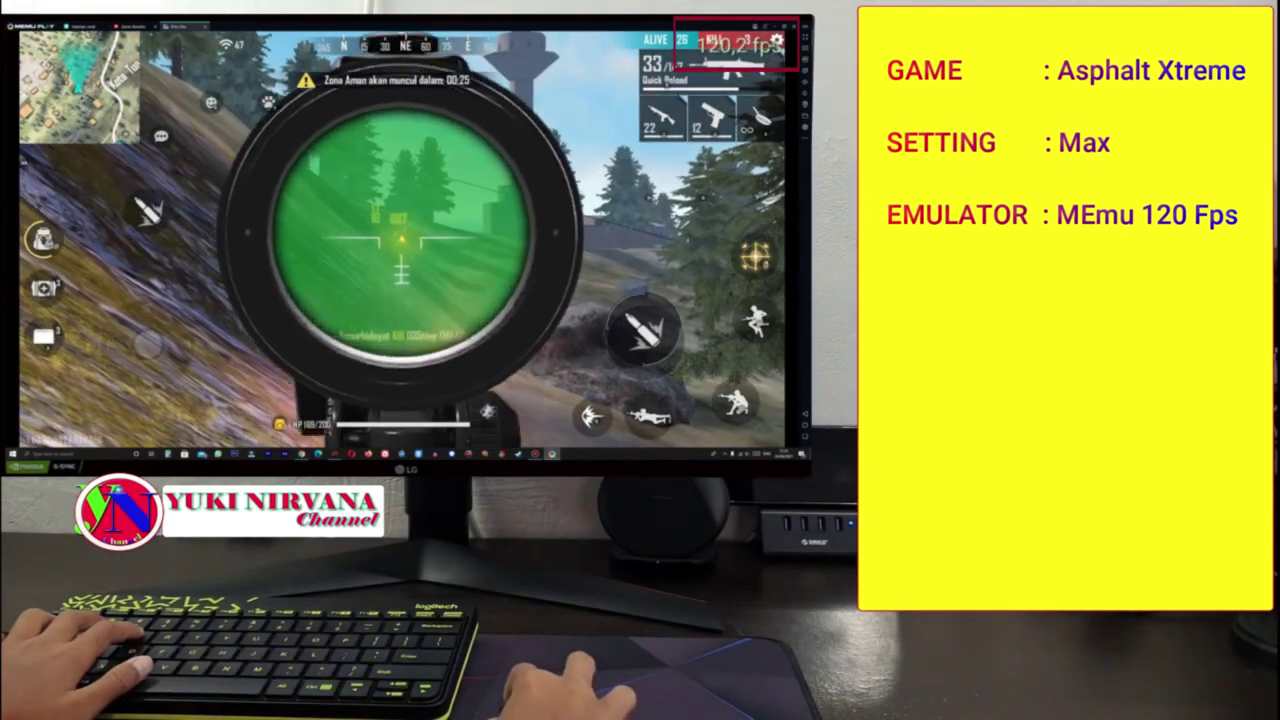
right_click(401, 240)
key("w")
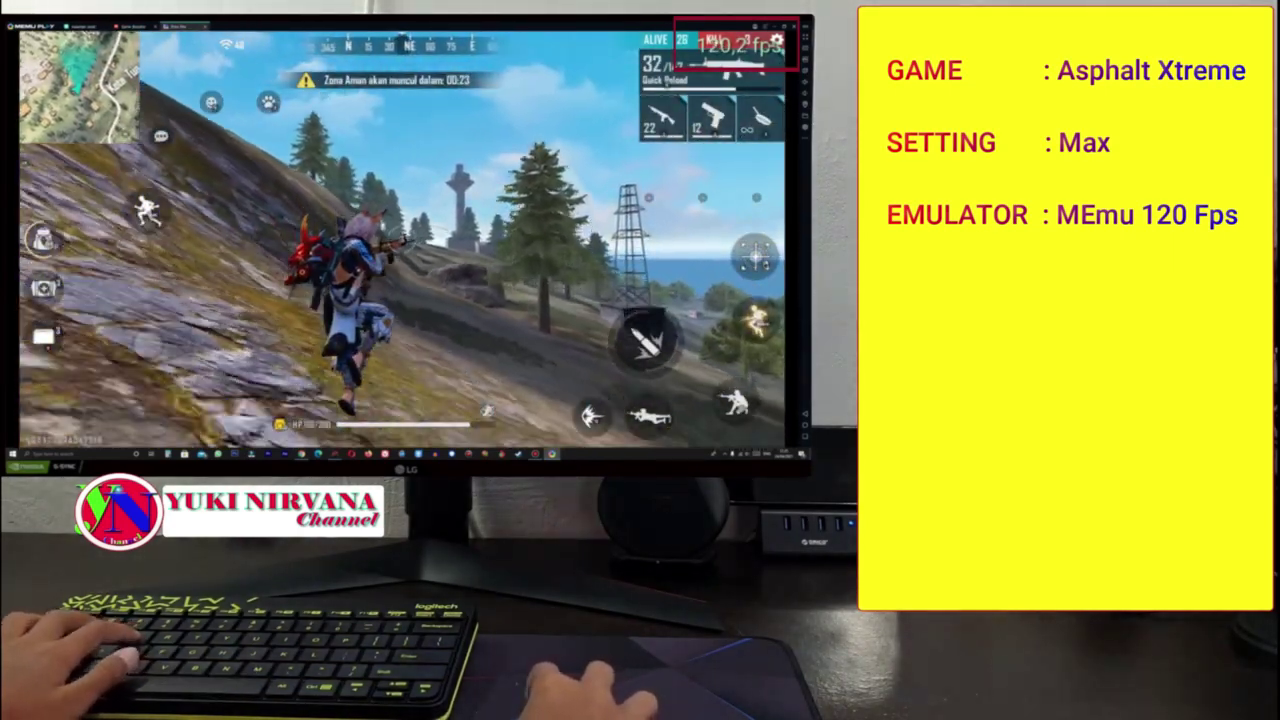
right_click(401, 240)
left_click(401, 240)
right_click(401, 240)
key("w")
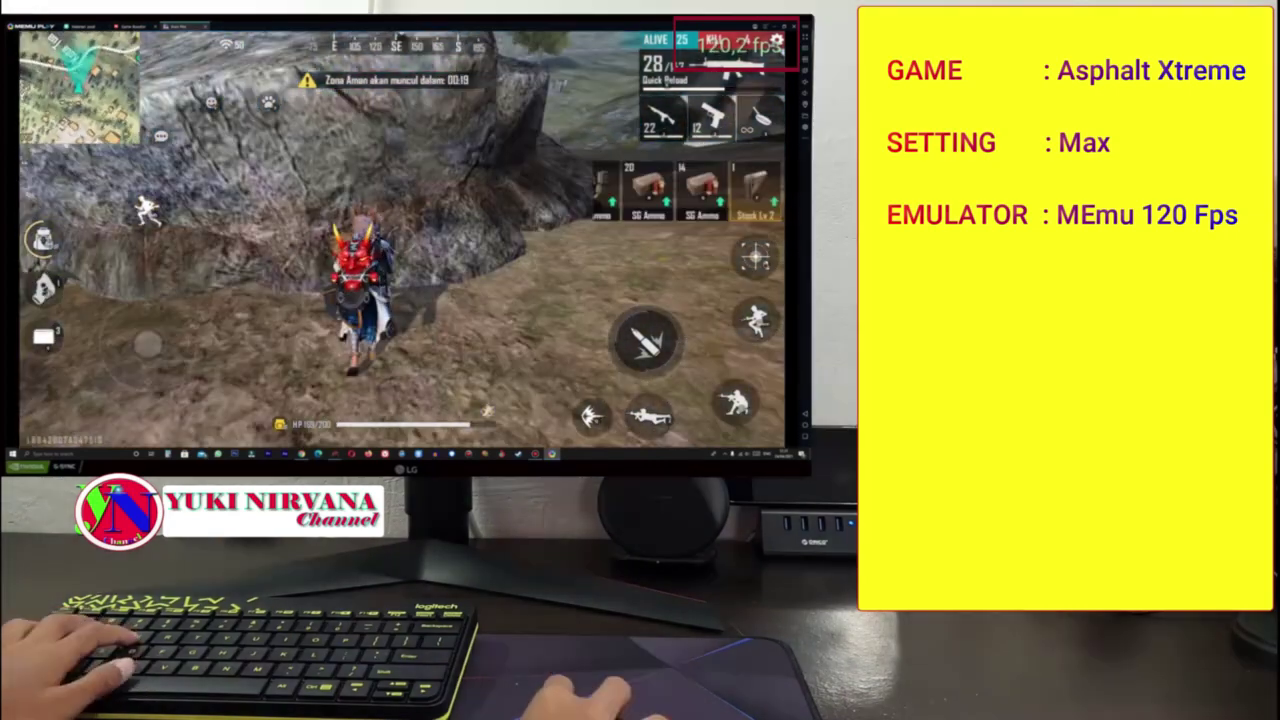
key("w")
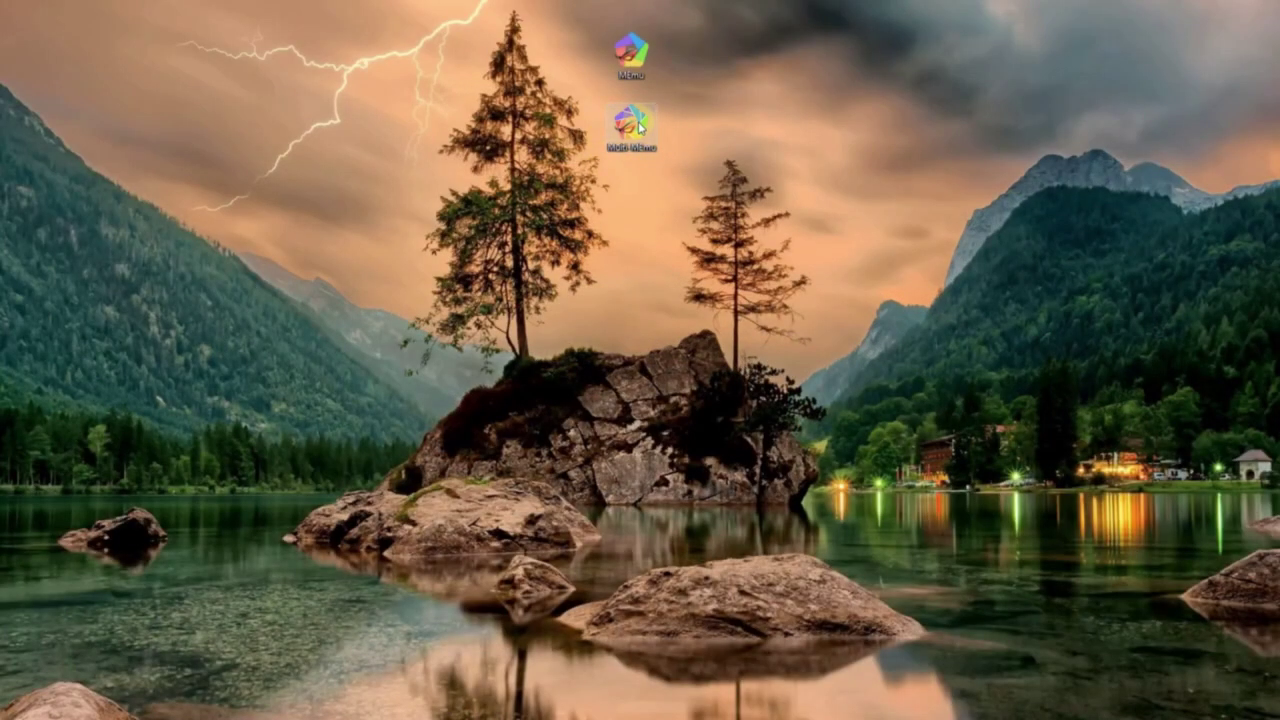
Step: Open Multi-MEmu and add a new Android 7.1 emulator instance
left_click(640, 126)
double_click(640, 135)
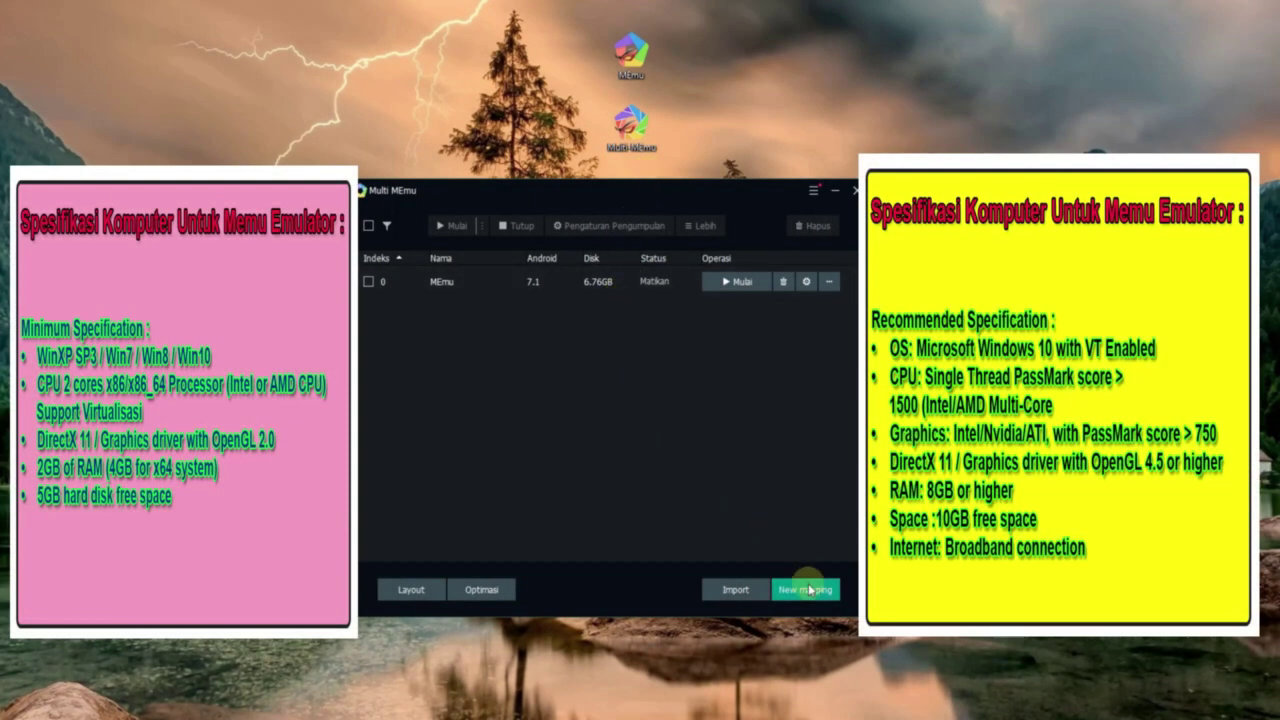
left_click(810, 590)
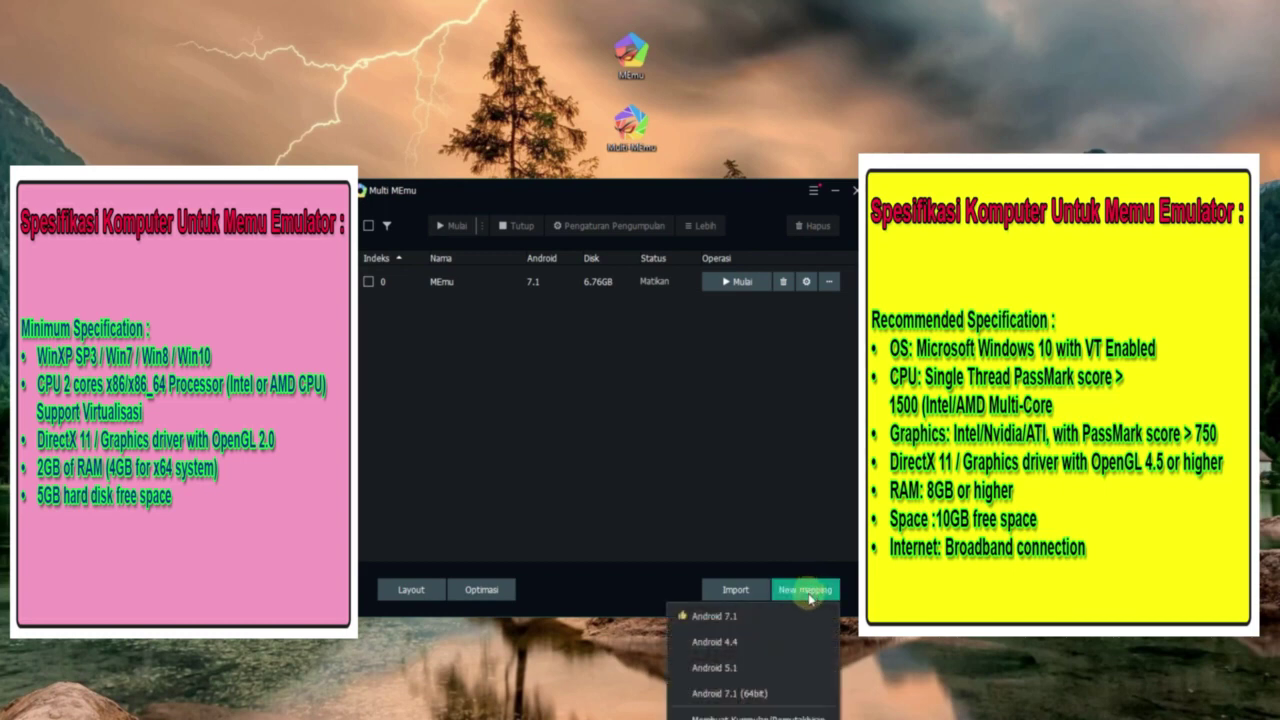
left_click(716, 616)
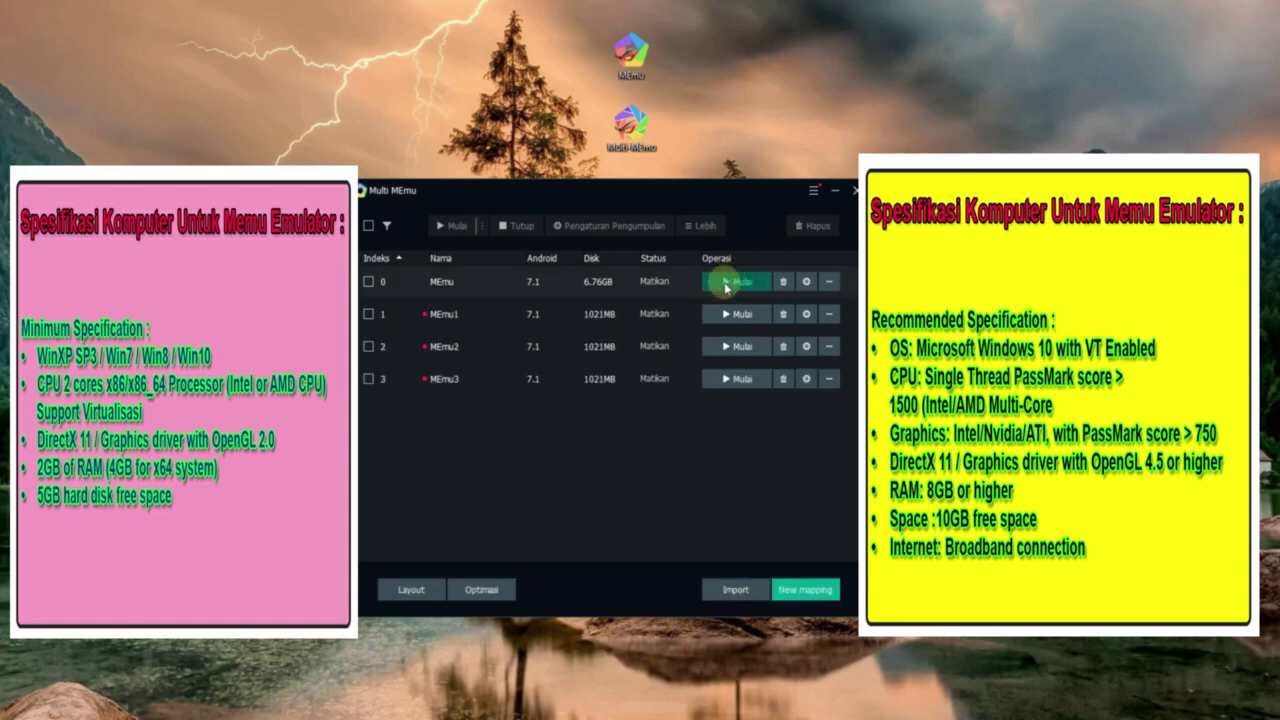
Step: Start the original MEmu instance and save its virtual GPS position in central Africa, at about latitude 6.27 and longitude 28.18
left_click(726, 284)
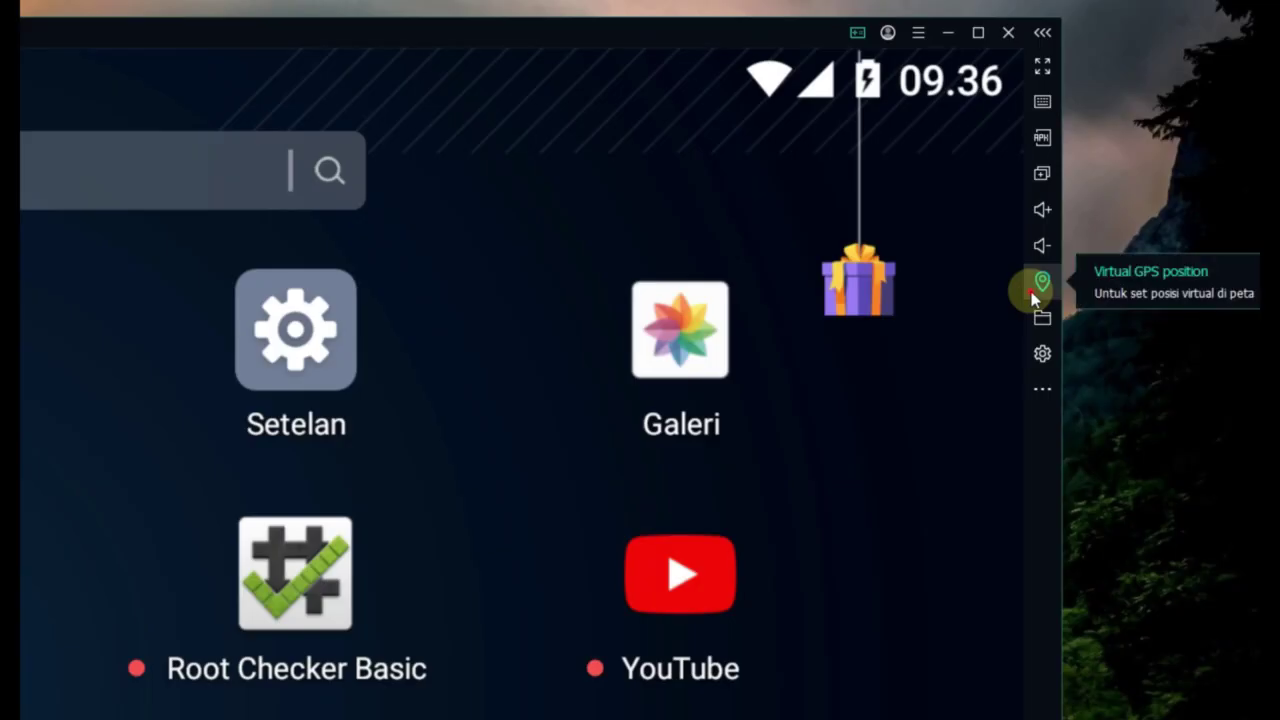
left_click(1036, 288)
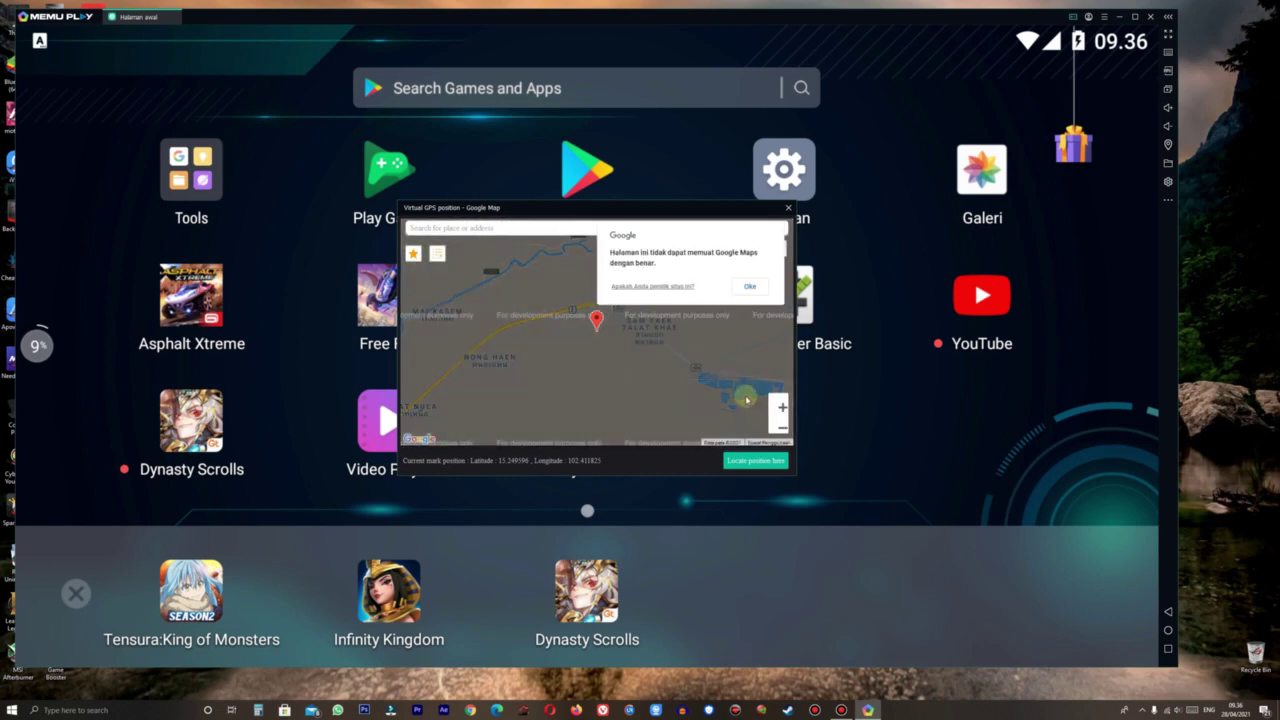
left_click(750, 289)
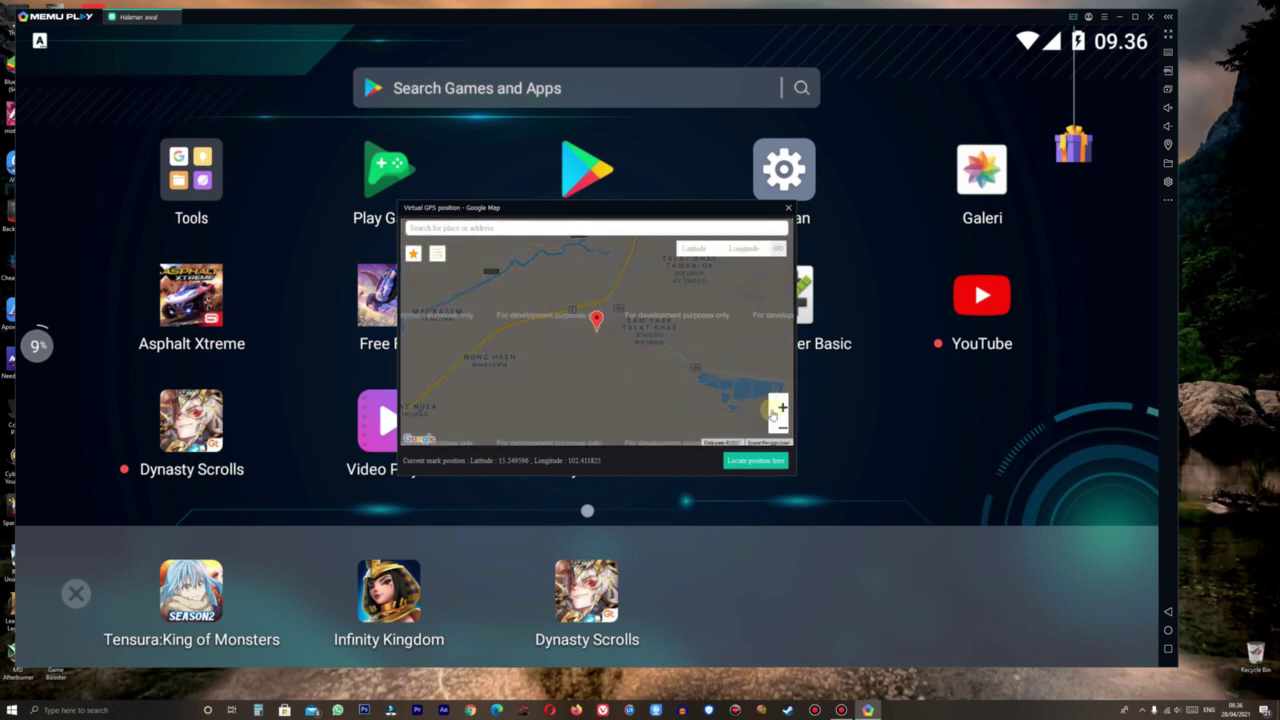
left_click(778, 426)
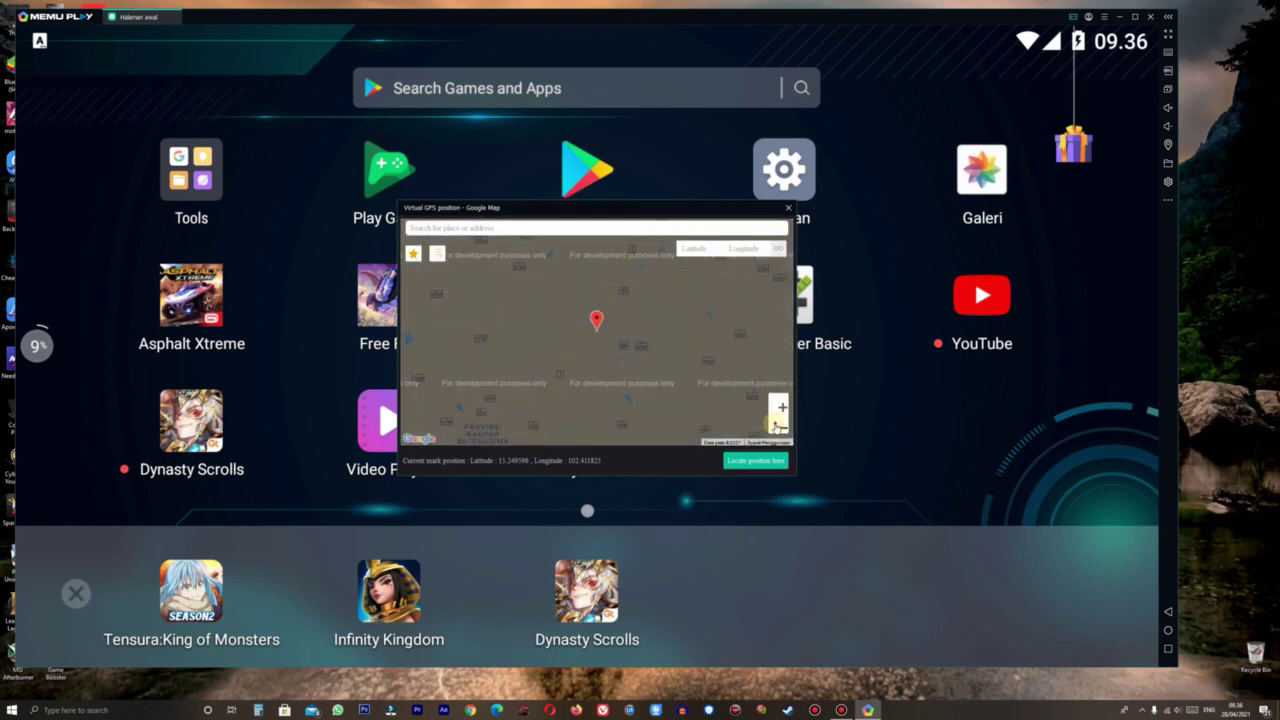
left_click(778, 426)
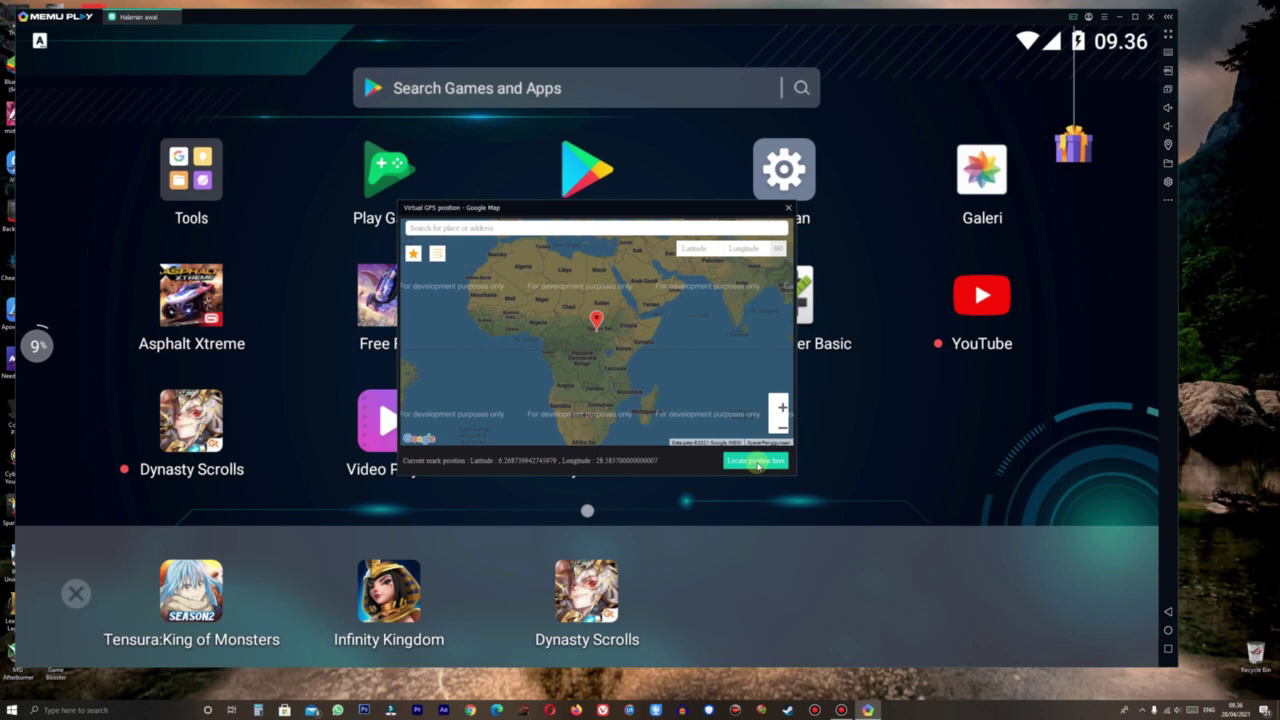
left_click(758, 463)
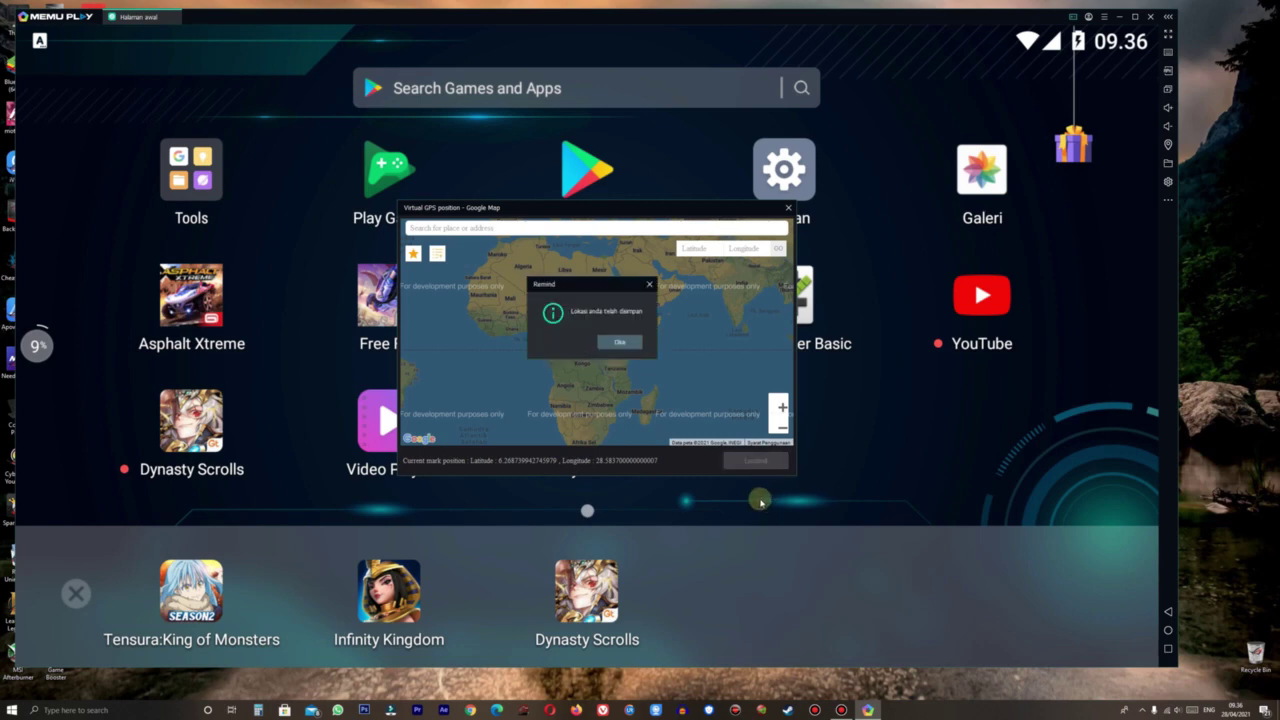
left_click(619, 342)
left_click(788, 207)
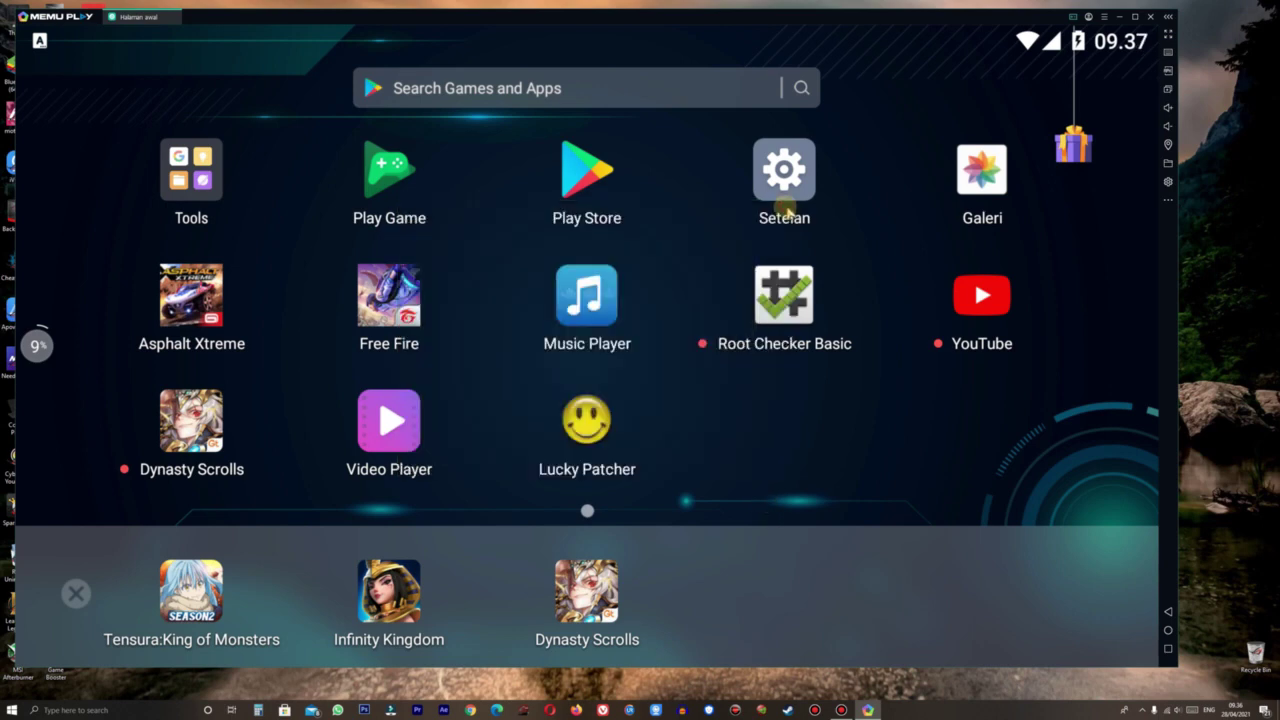
Step: Set the emulator's screen recorder to high video quality and start a recording
left_click(1166, 203)
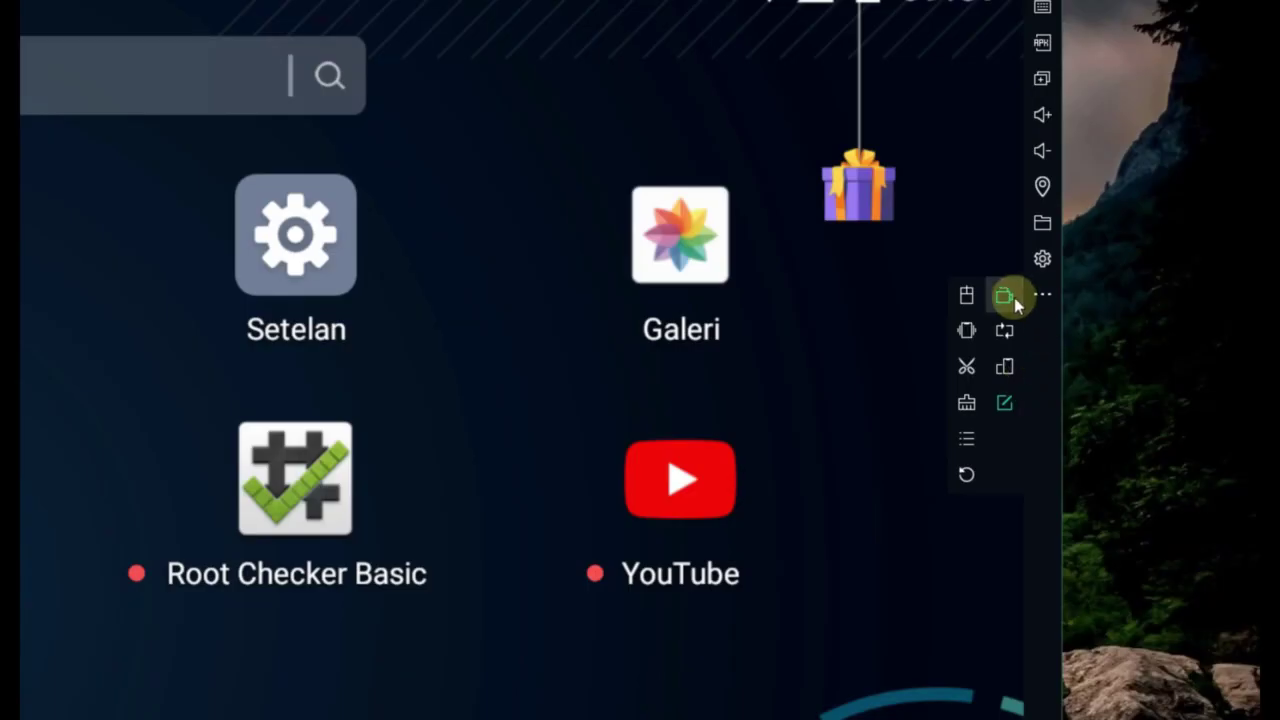
left_click(1013, 298)
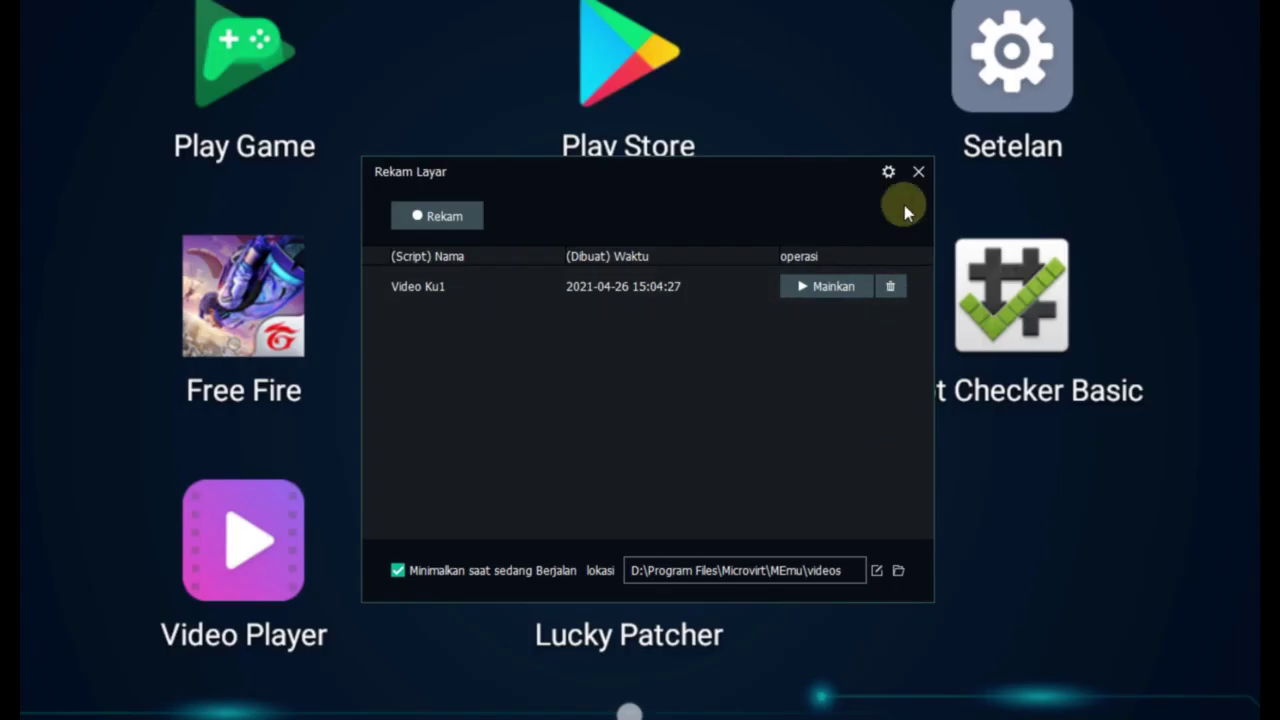
left_click(171, 354)
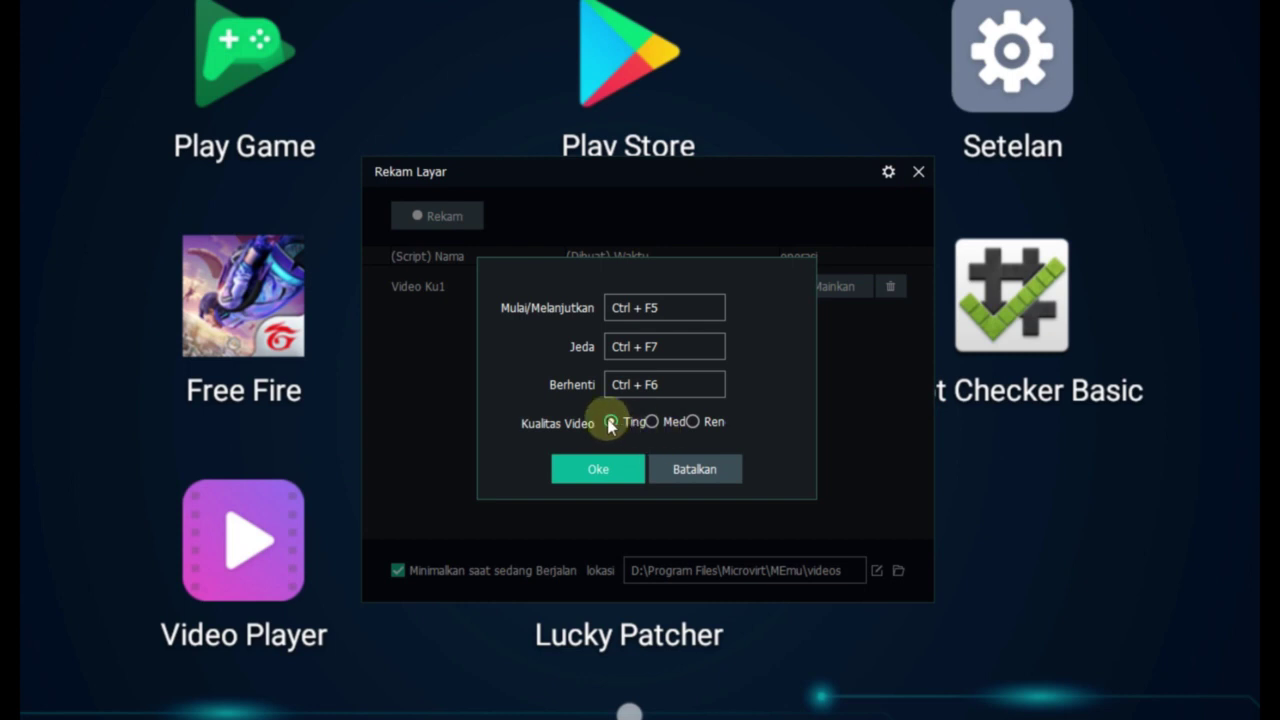
left_click(609, 467)
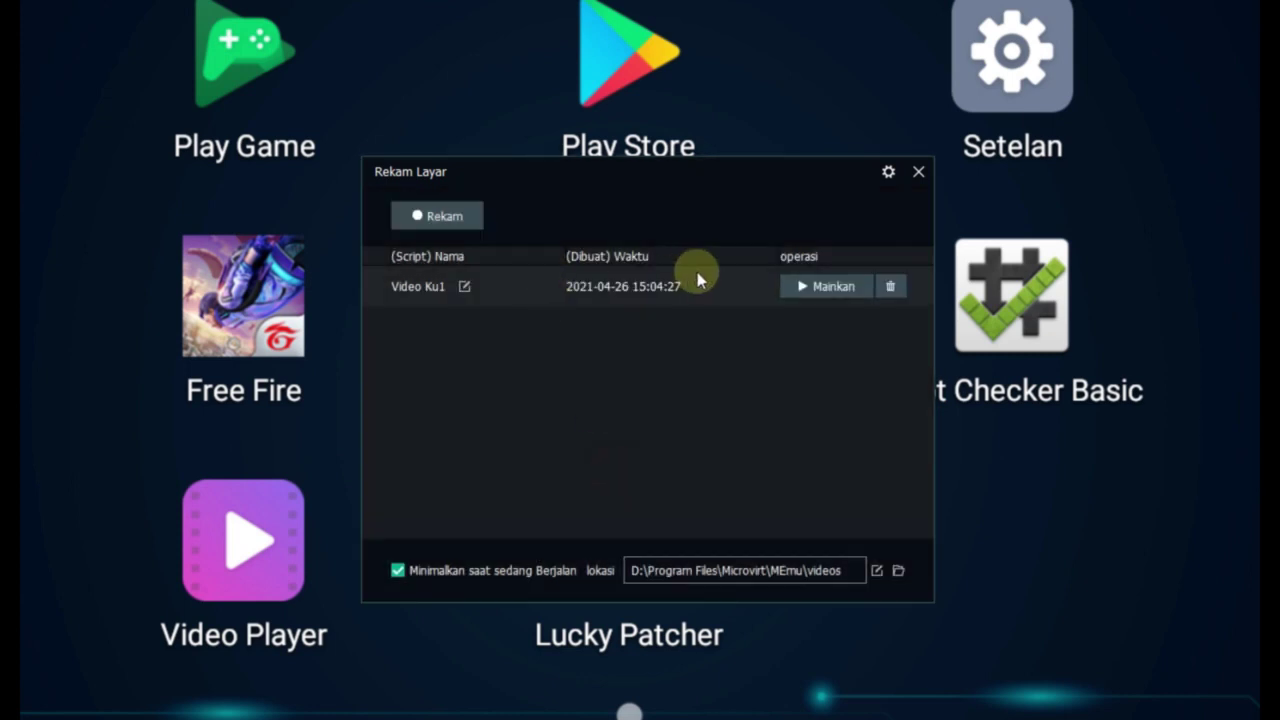
left_click(471, 233)
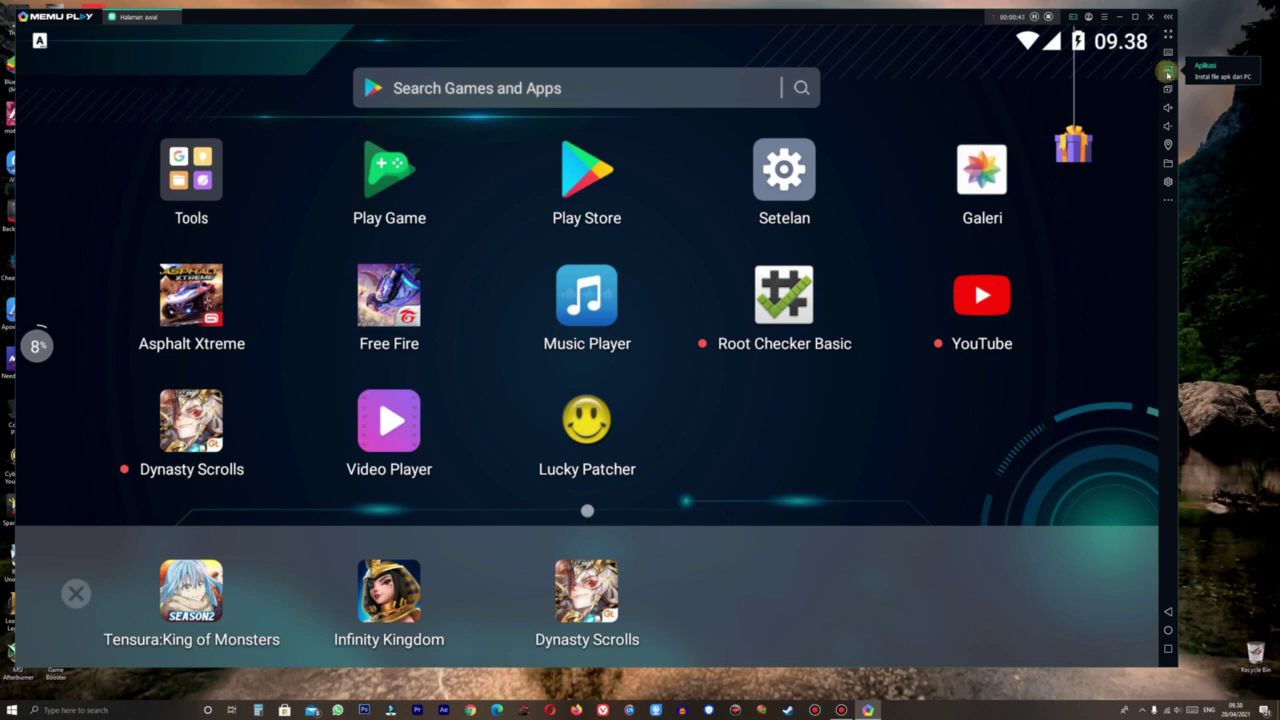
Step: Try to install Game_Booster.apk from the Documents folder inside Downloads using the emulator's APK file picker
left_click(1169, 71)
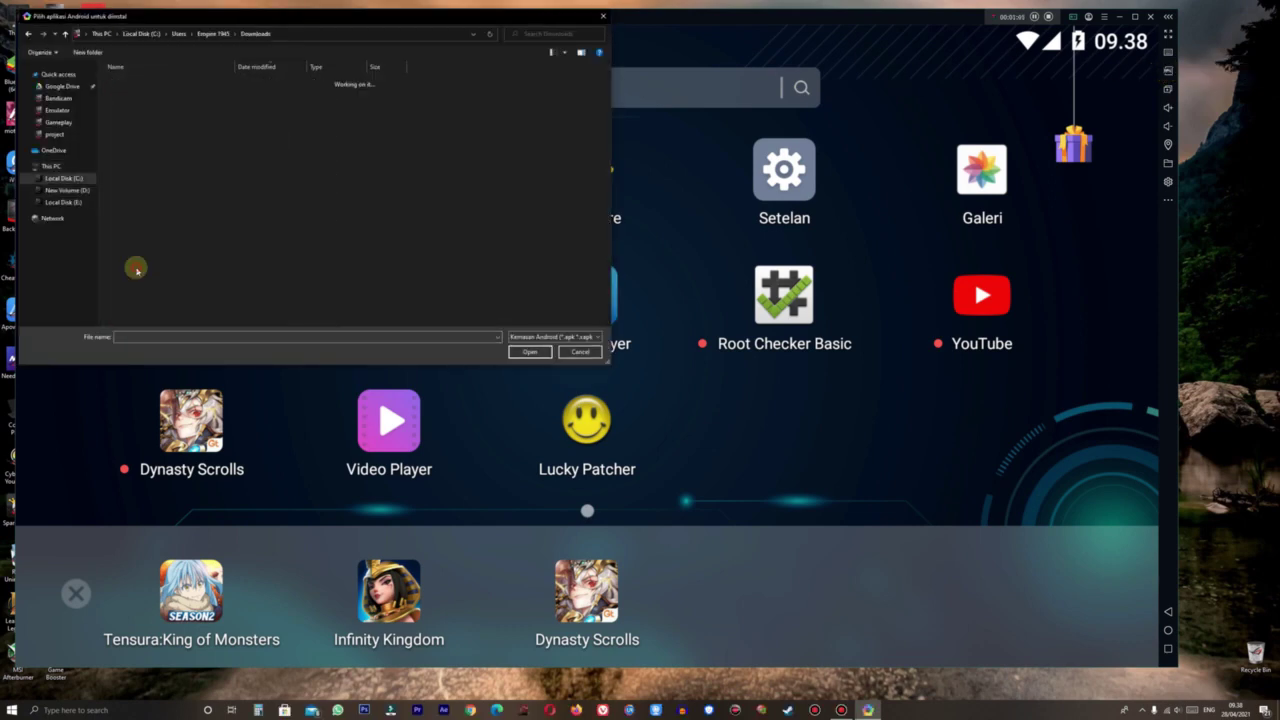
double_click(149, 162)
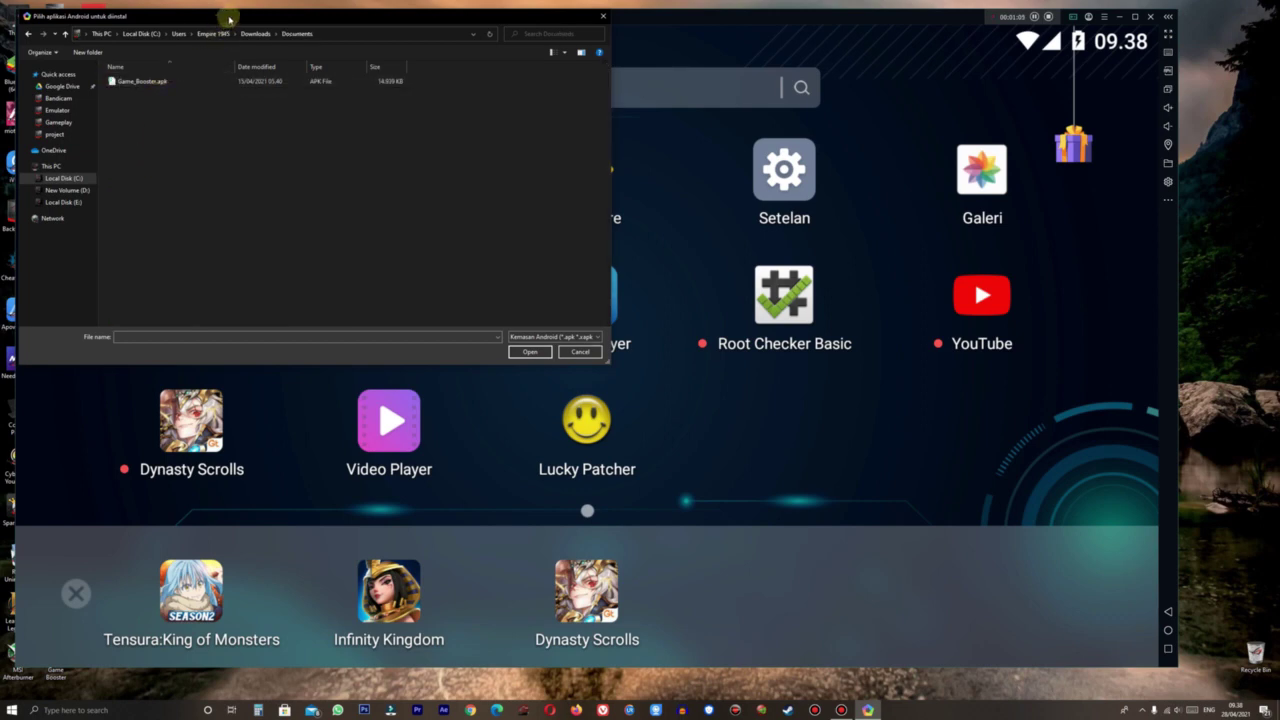
left_click_drag(229, 19, 814, 143)
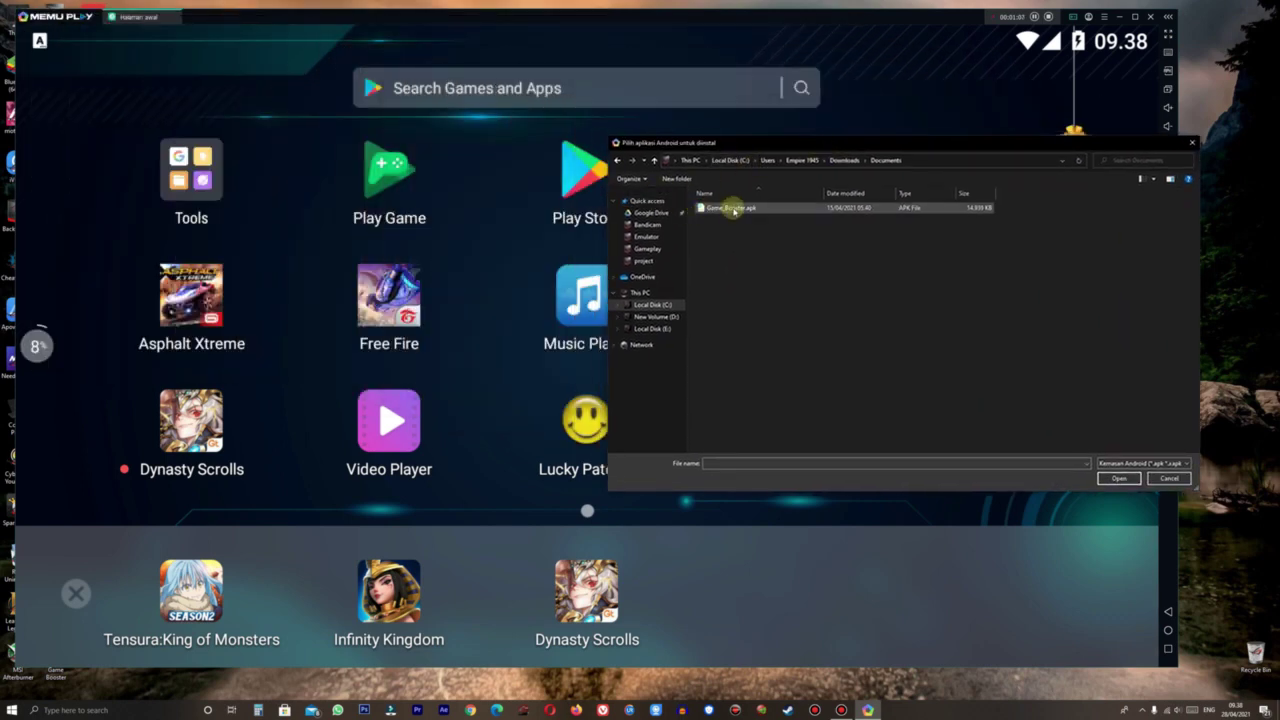
double_click(741, 210)
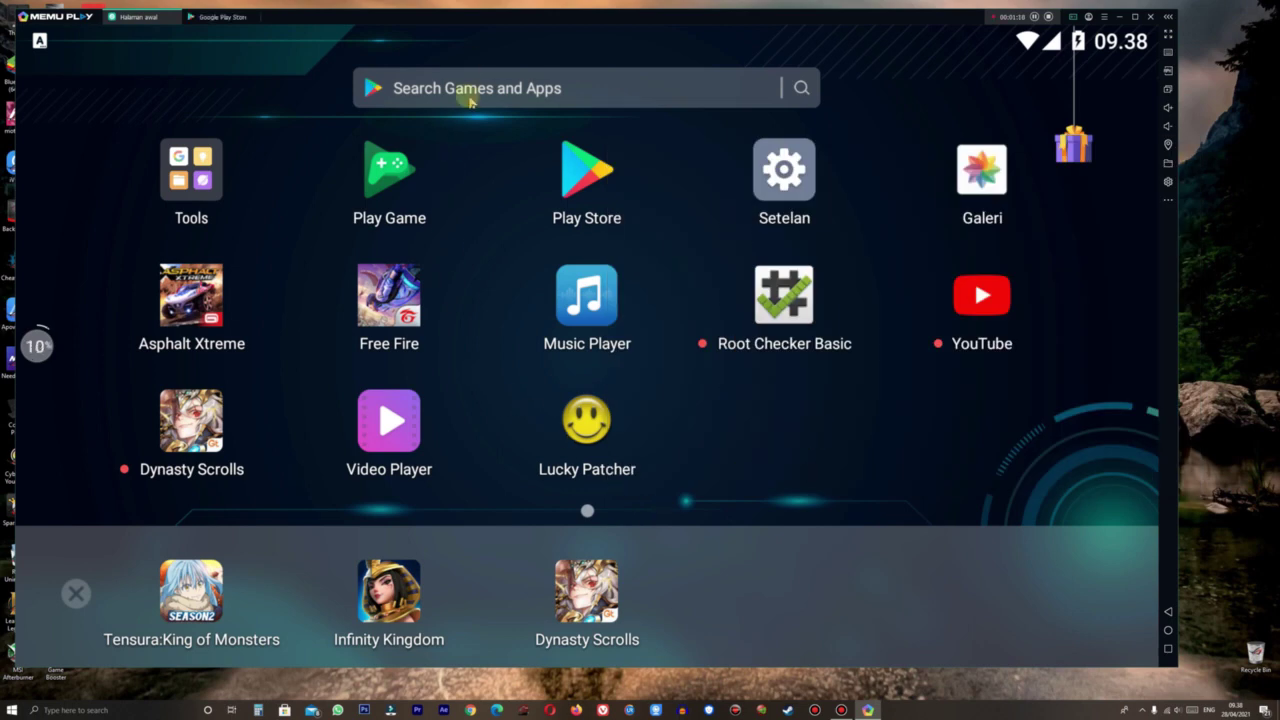
Step: Install Game_Booster.apk by dropping it from the computer's Downloads\Documents folder onto the emulator, and close the file window
left_click_drag(456, 17, 509, 19)
double_click(55, 168)
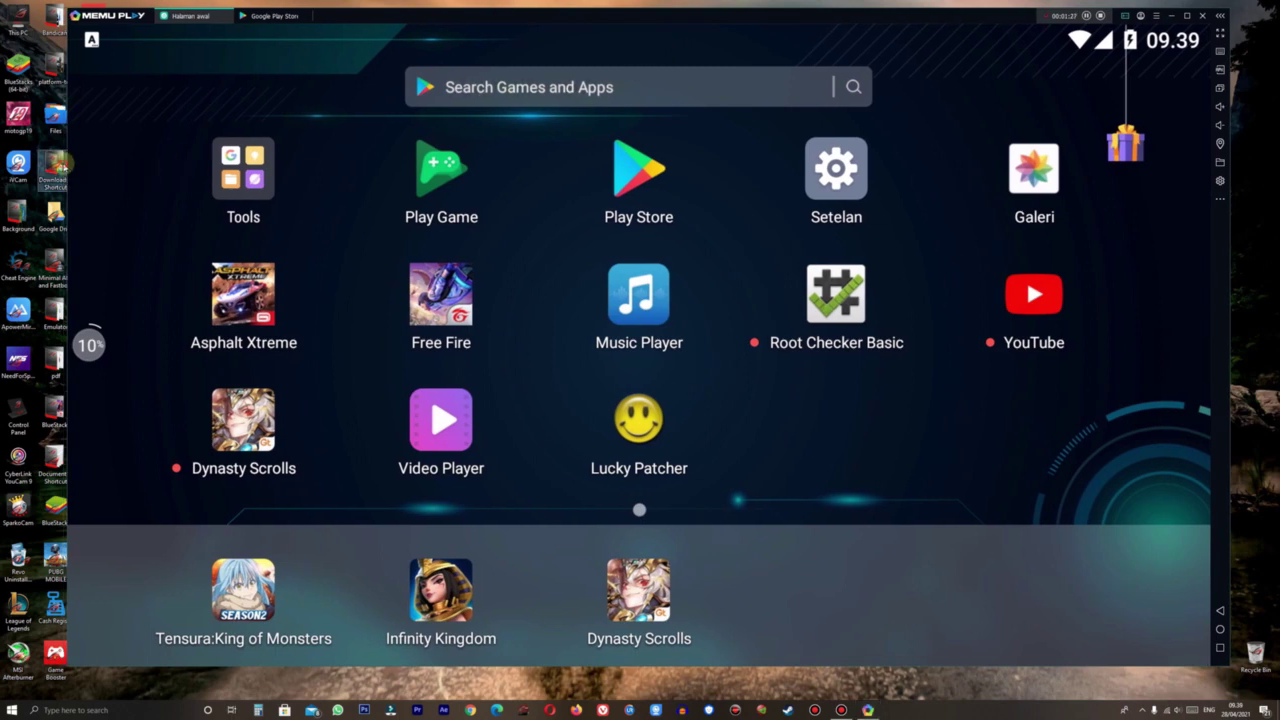
left_click_drag(378, 497, 957, 400)
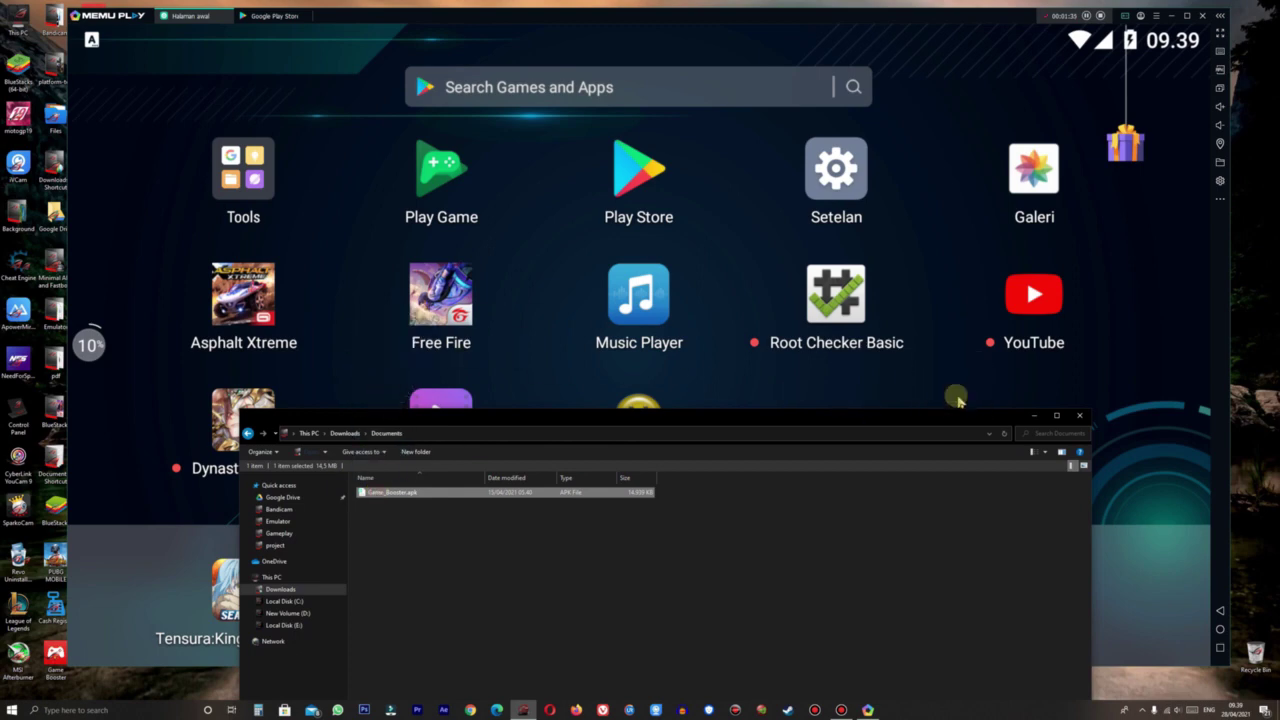
left_click(1079, 416)
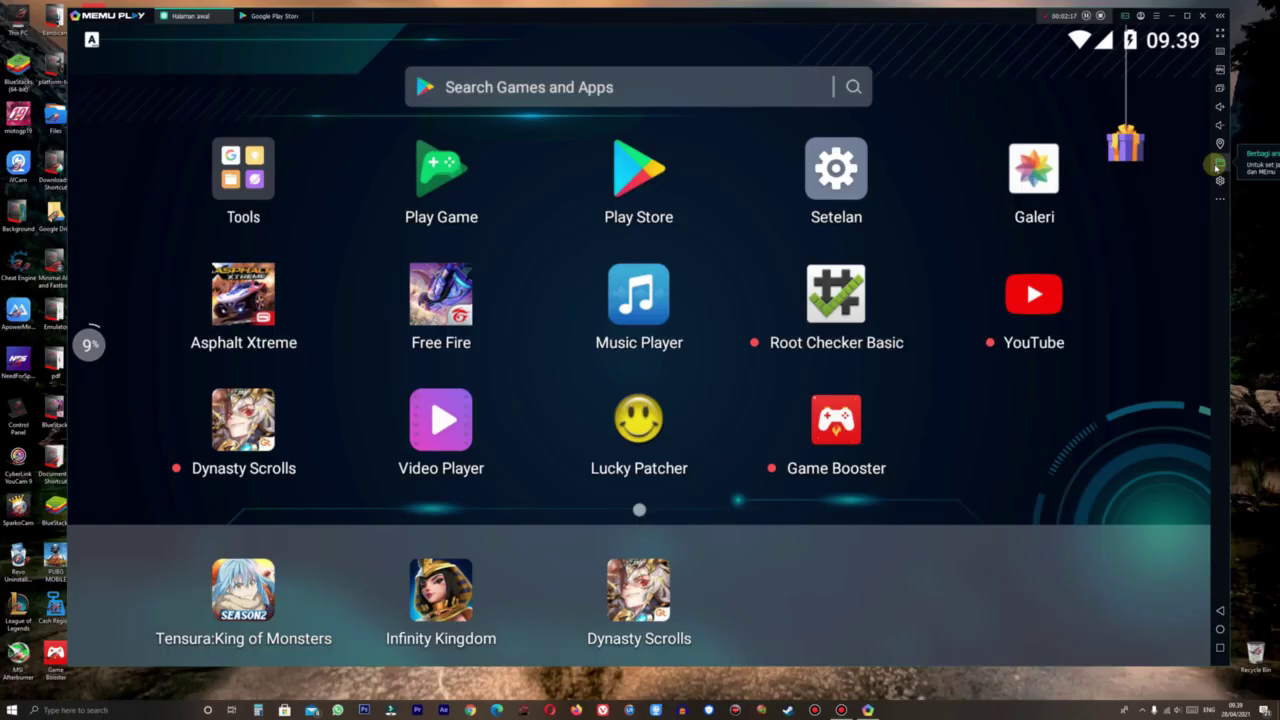
Step: Change the shared music folder to D:\Music Dj, save the file-sharing settings and restart the emulator immediately
left_click(1217, 164)
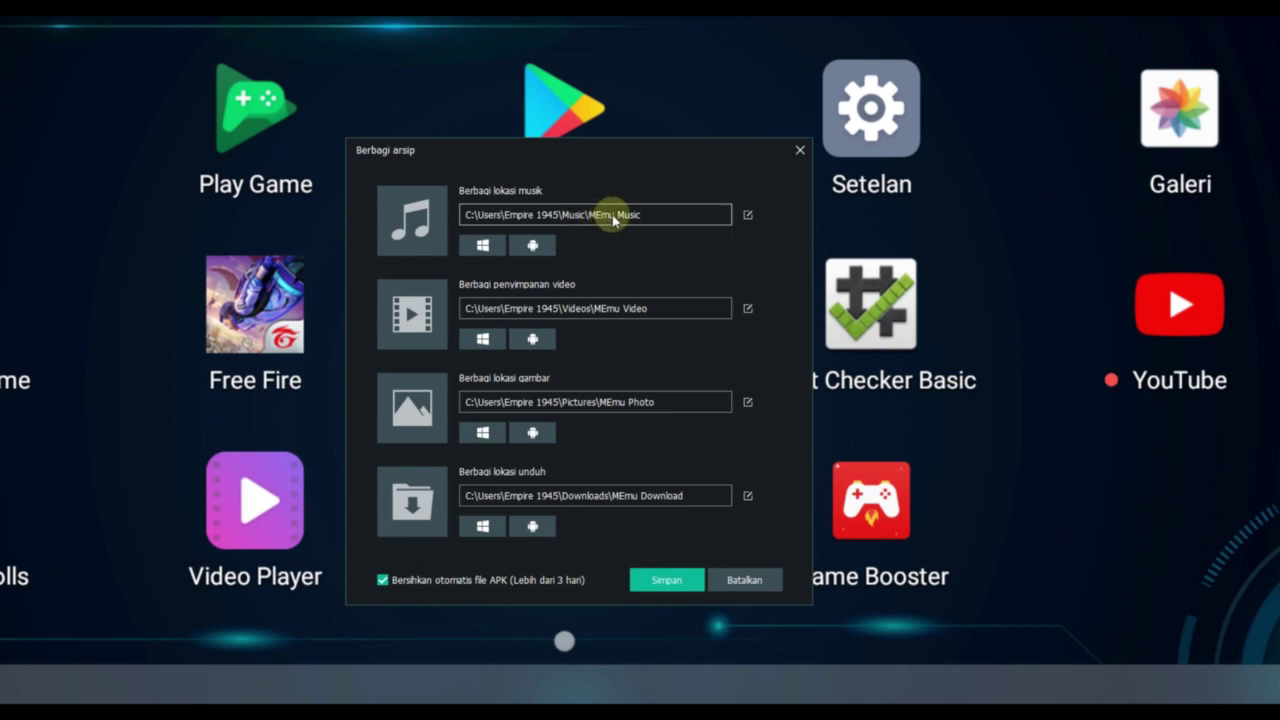
left_click(746, 216)
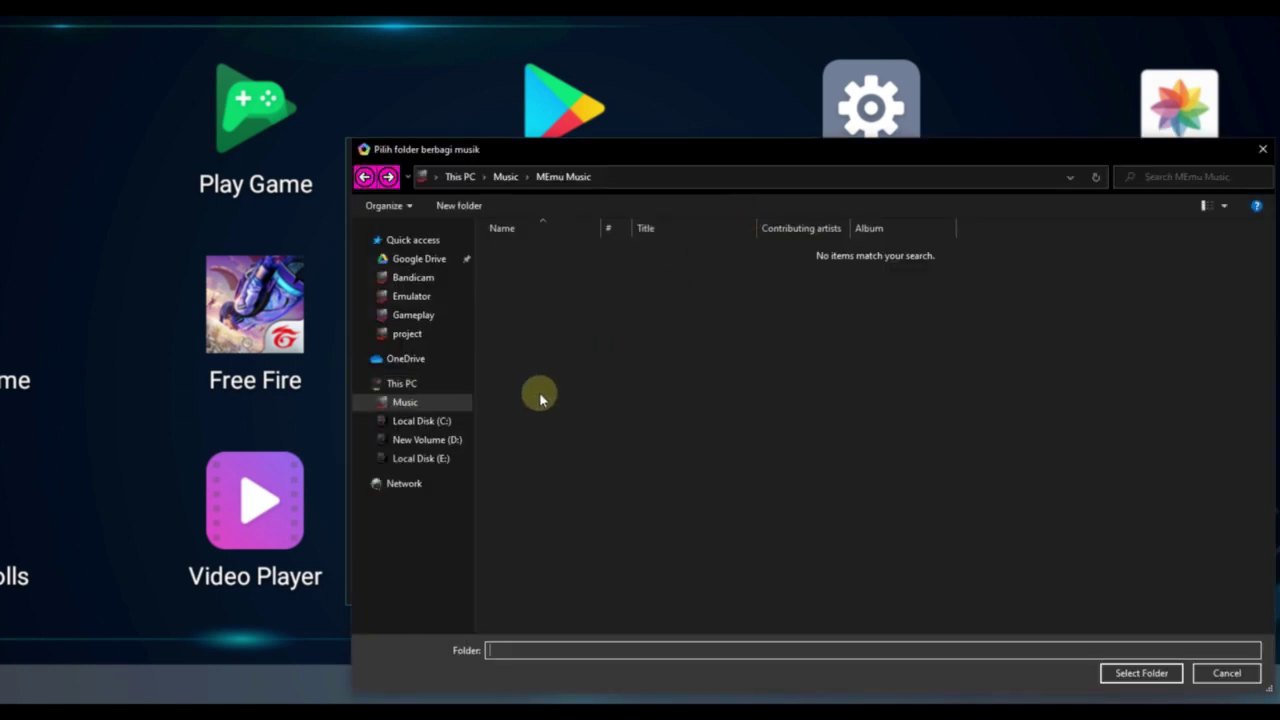
left_click(450, 439)
left_click(545, 500)
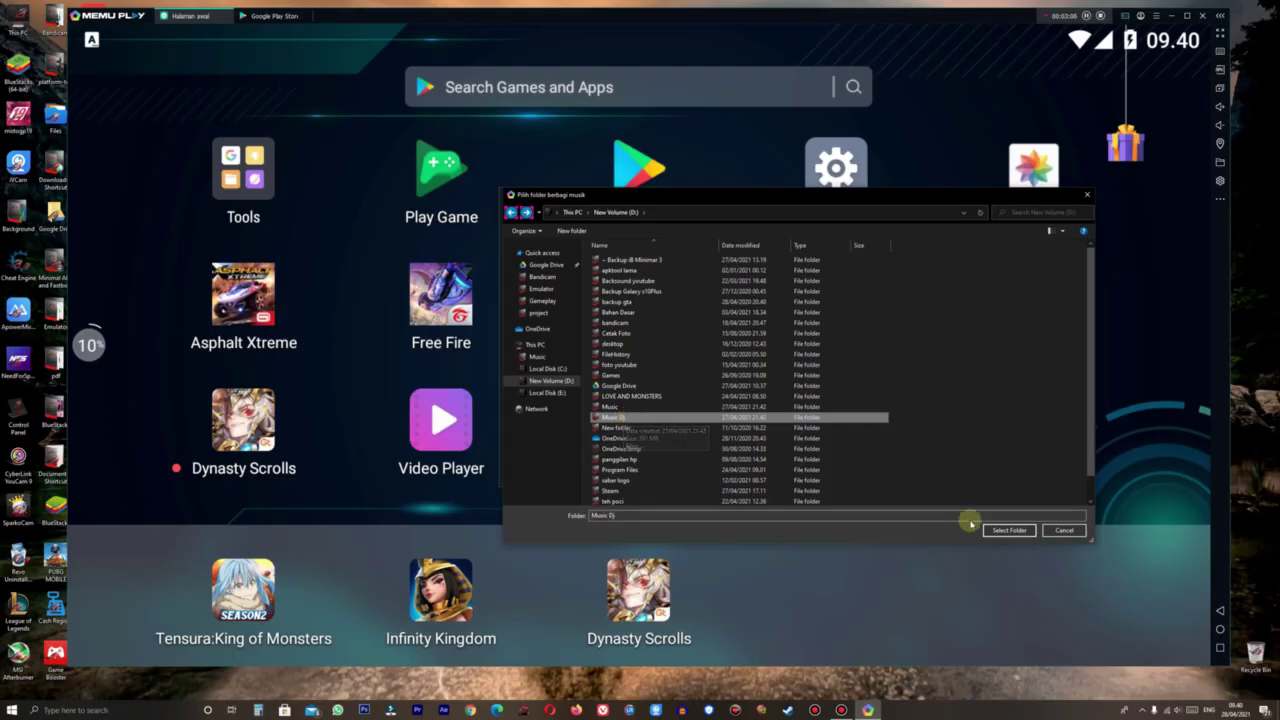
left_click(1009, 530)
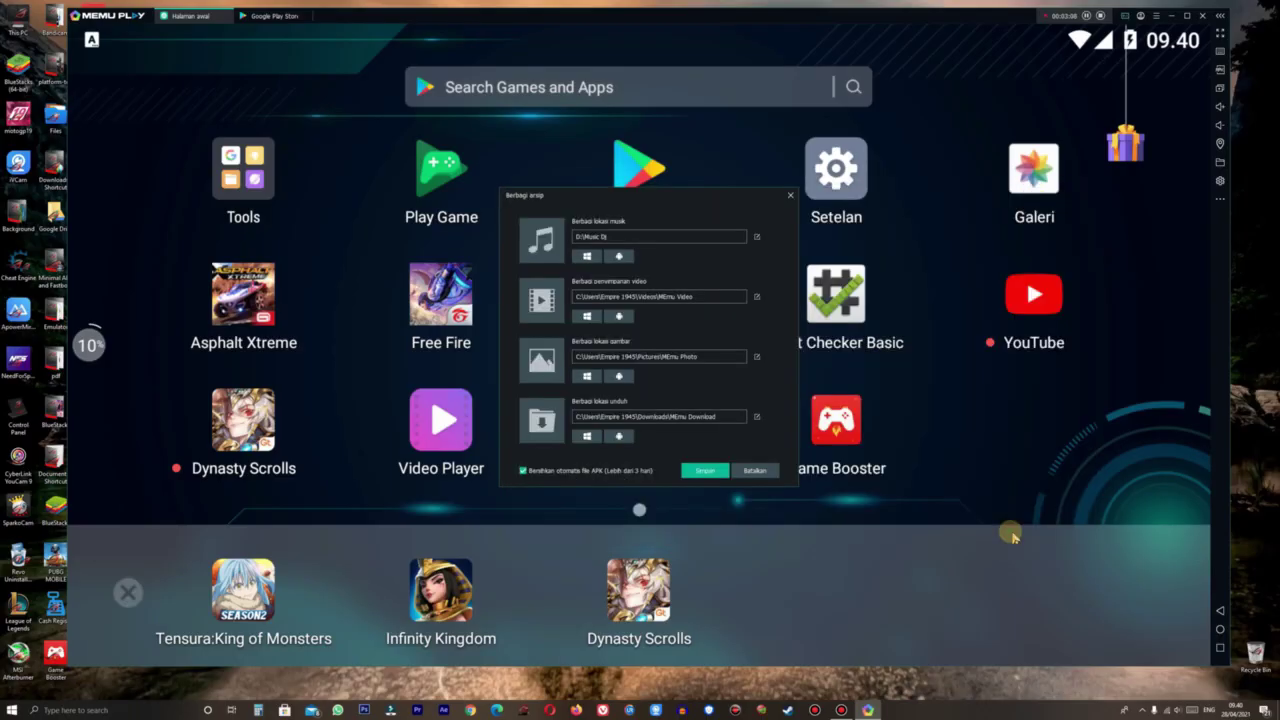
left_click(705, 470)
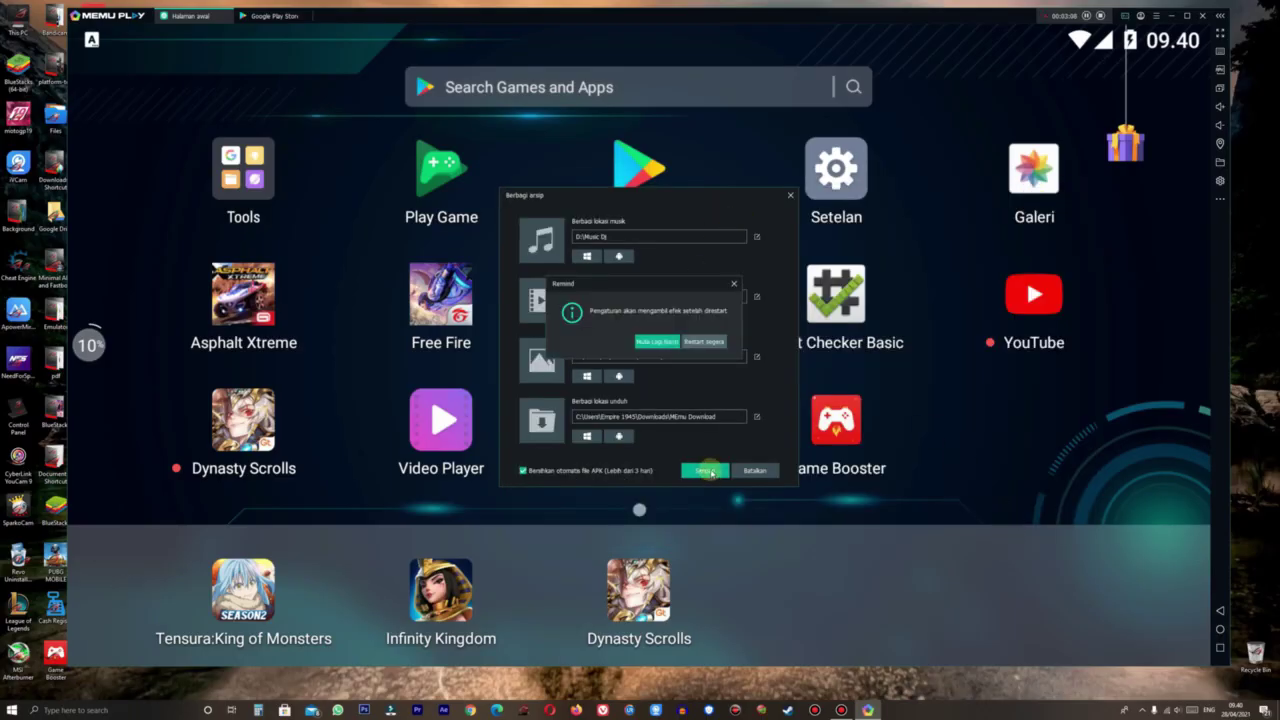
left_click(706, 343)
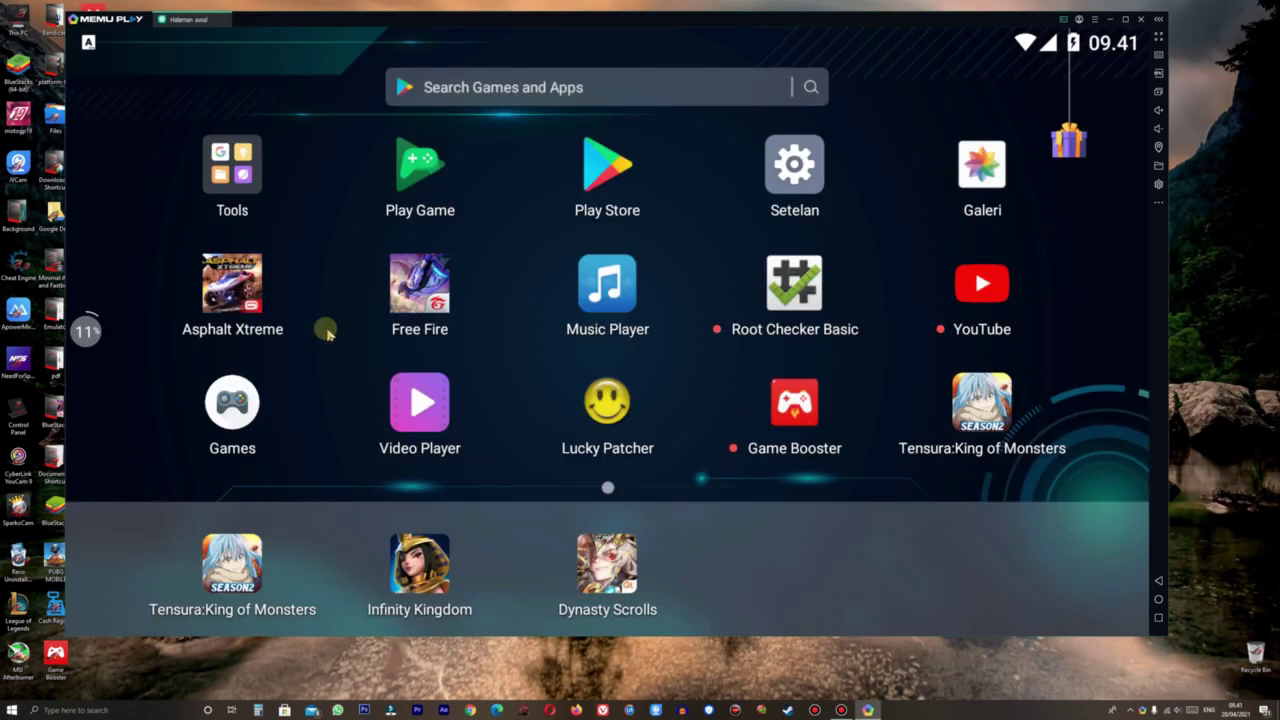
Step: Check the shared songs in the Music folder using the emulator's Music Player, and close the player
left_click(624, 287)
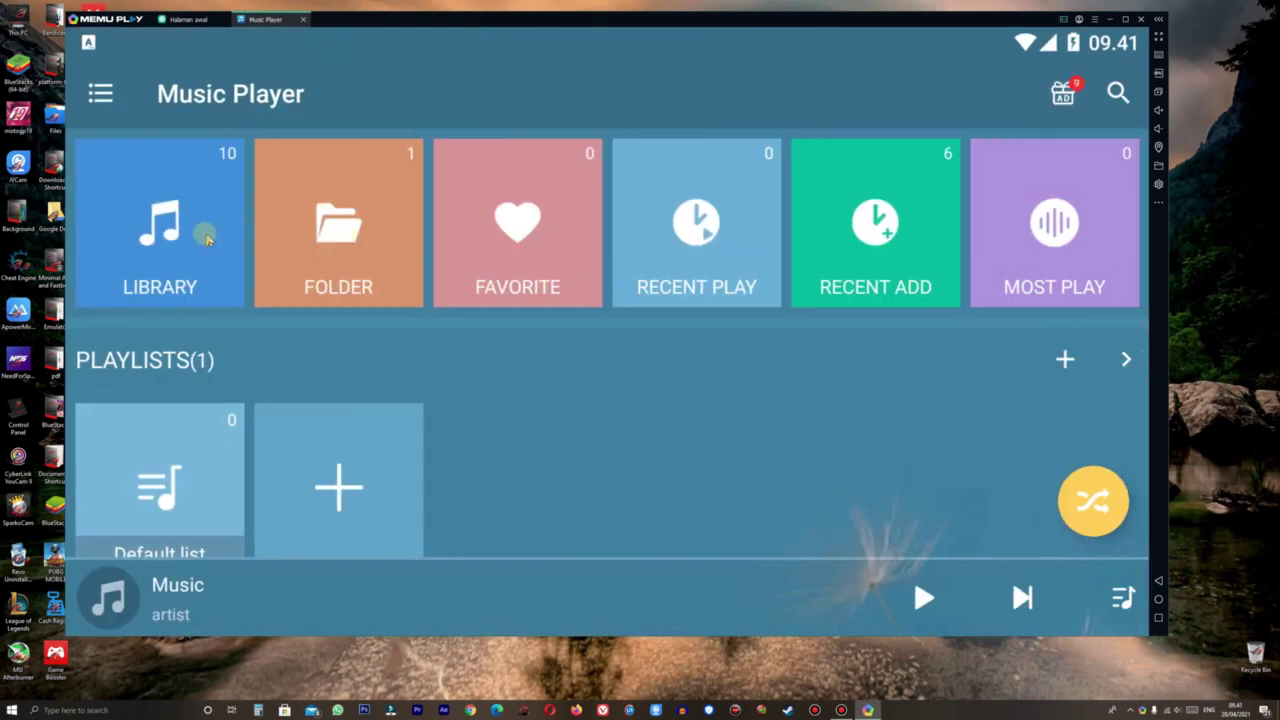
left_click(315, 240)
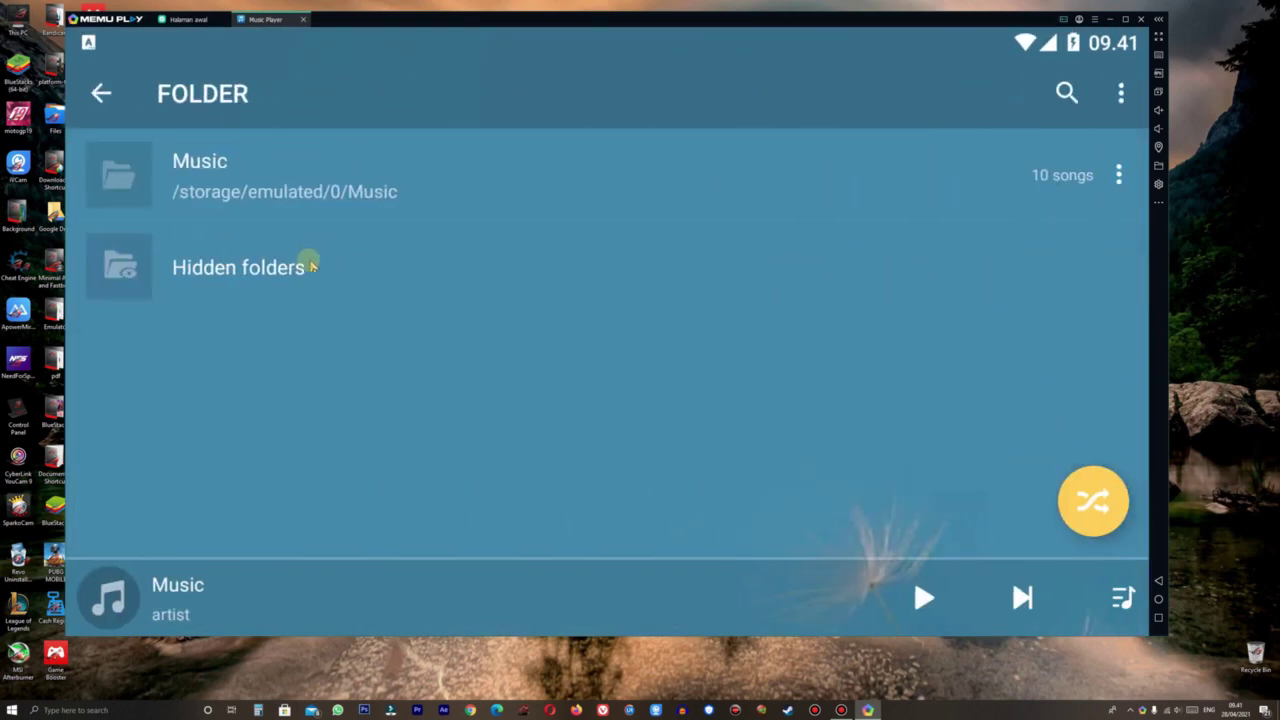
left_click(263, 190)
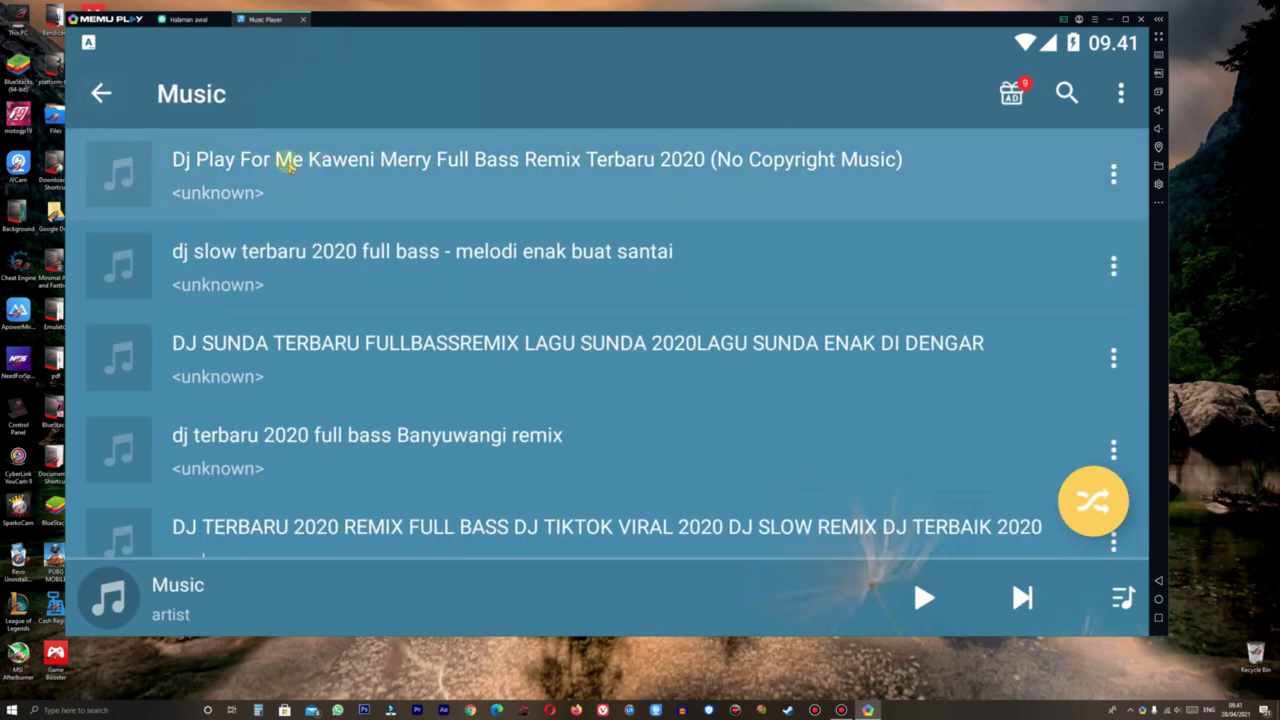
left_click(303, 19)
Step: Transfer Color Boost.jpg and alexandra-gorn-JIUjvqe2ZHg-unsplash.jpg from the computer's Background folder into the emulator's file manager, and close both file windows
left_click(238, 172)
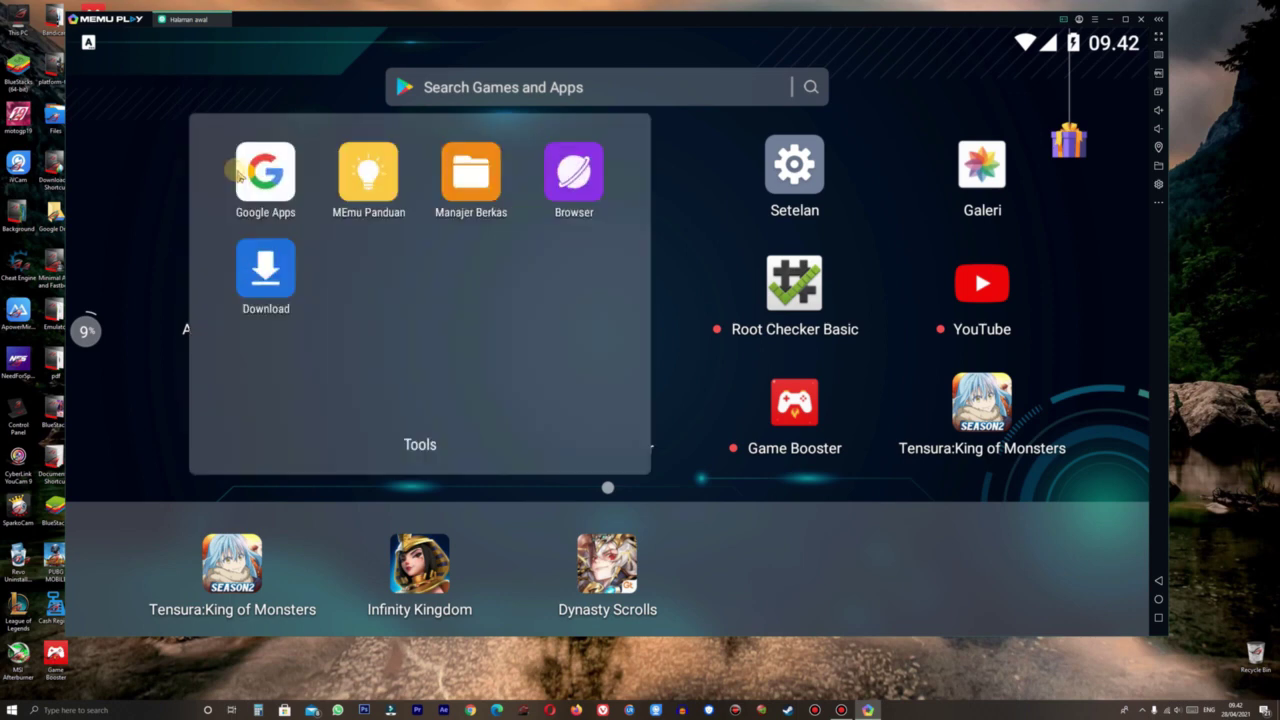
left_click(462, 196)
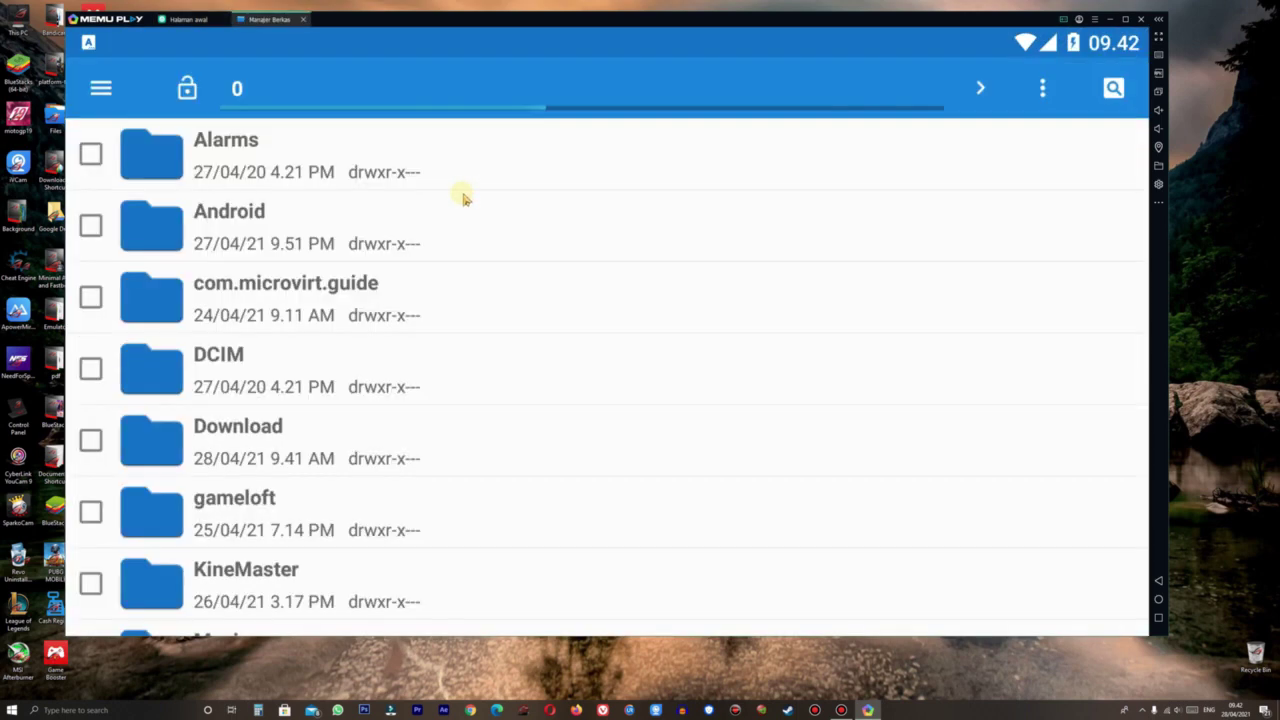
left_click(336, 362)
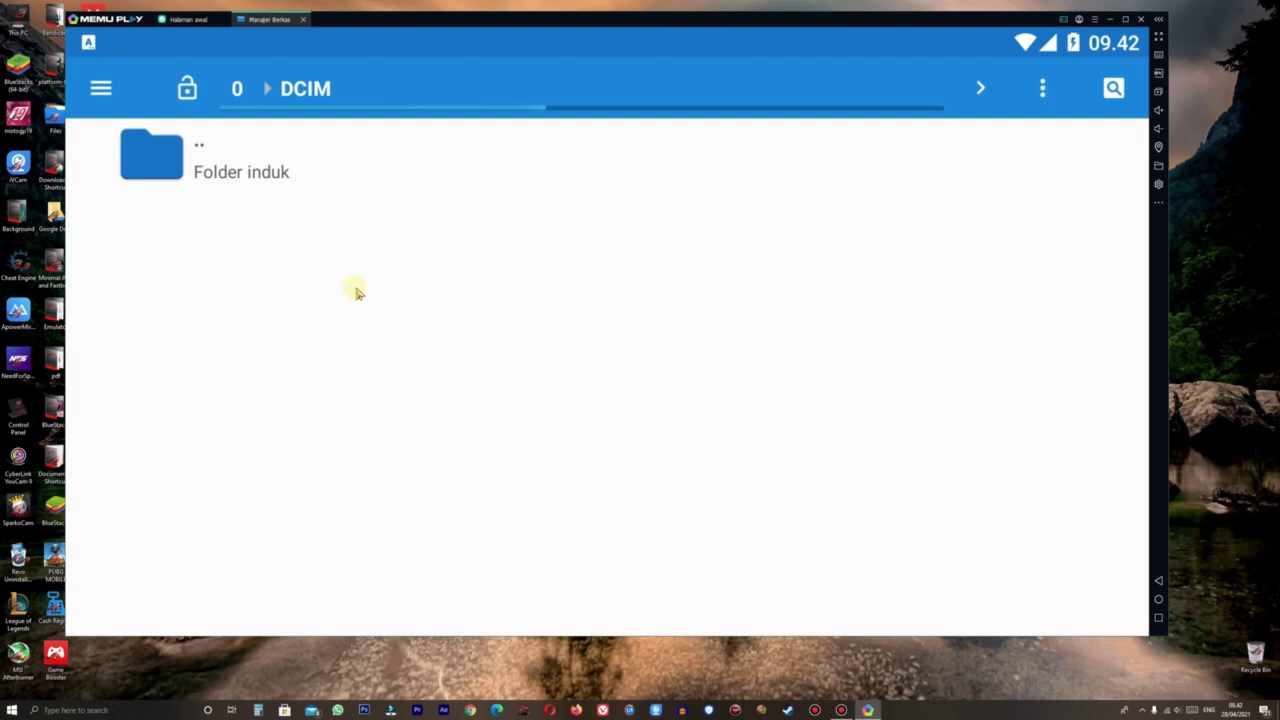
double_click(13, 228)
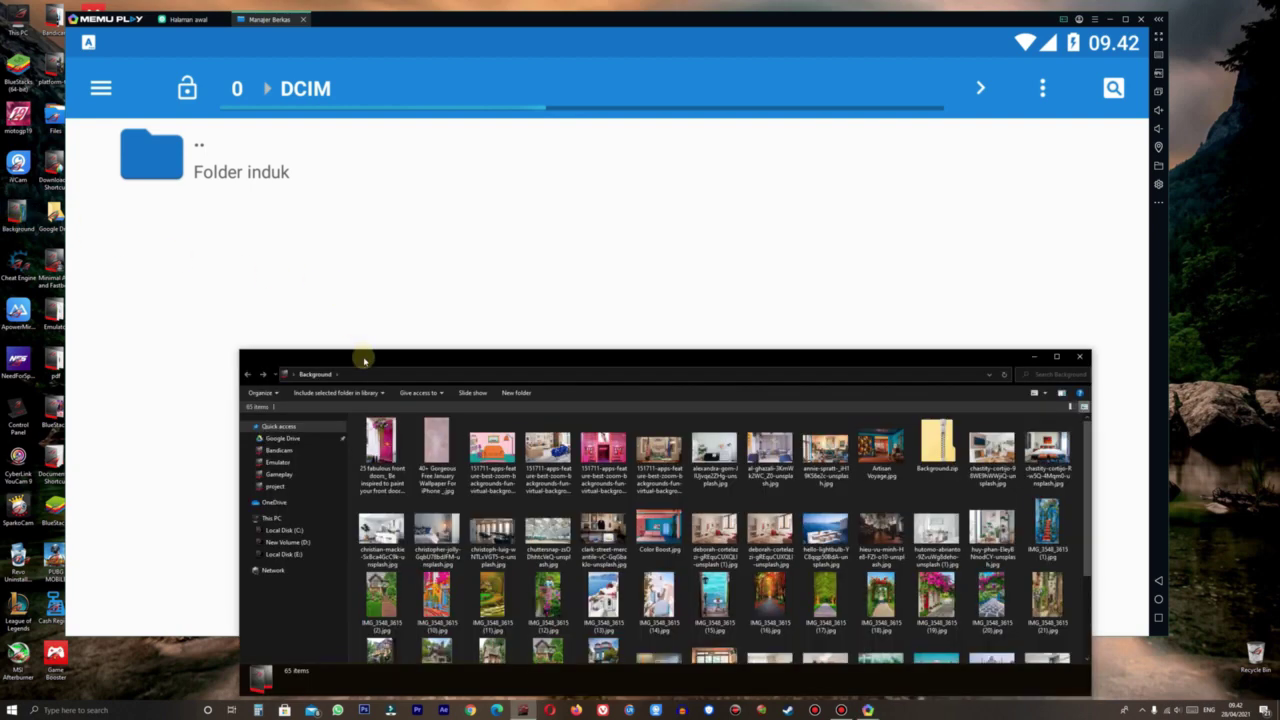
left_click_drag(364, 357, 299, 335)
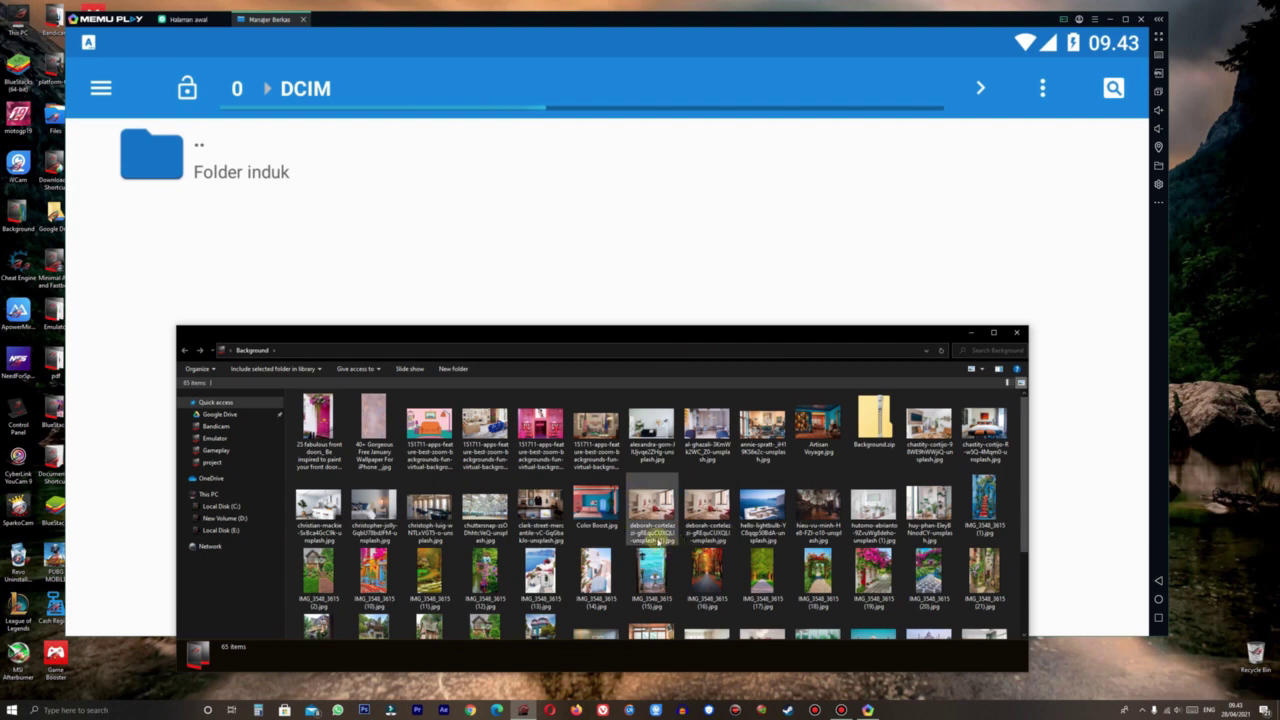
left_click(598, 503)
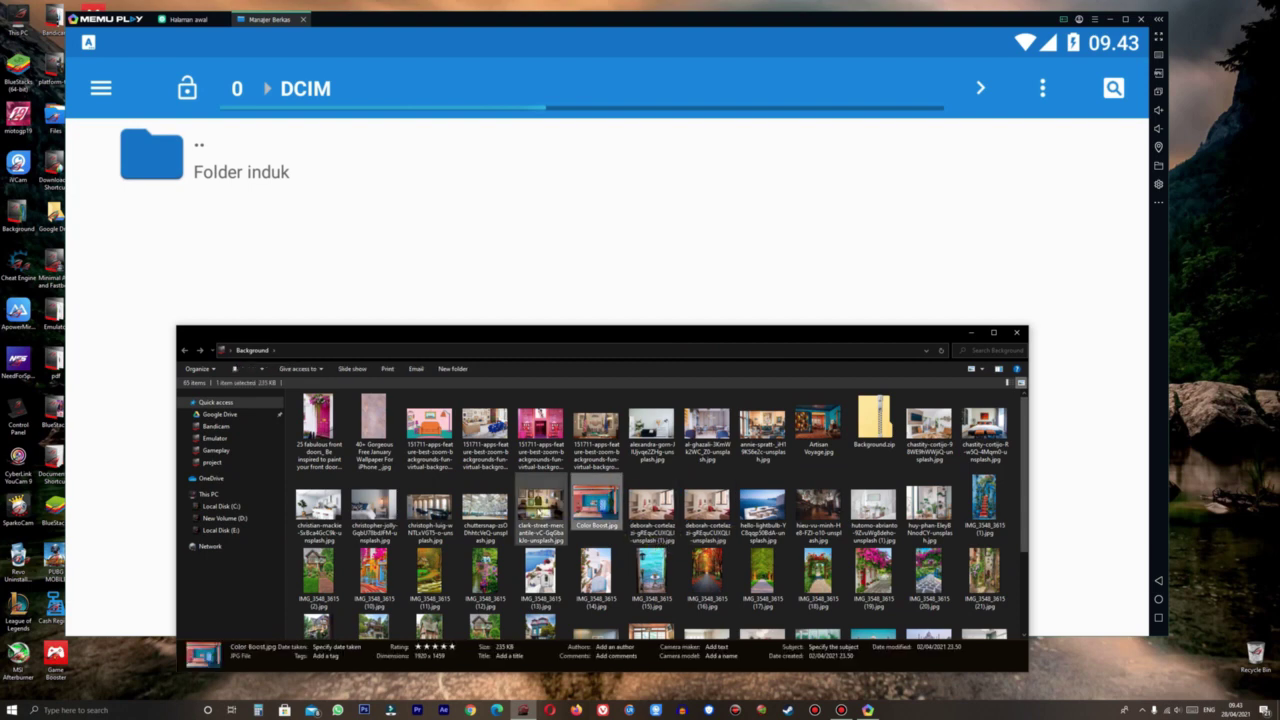
left_click(651, 430, "ctrl")
left_click_drag(651, 430, 523, 251)
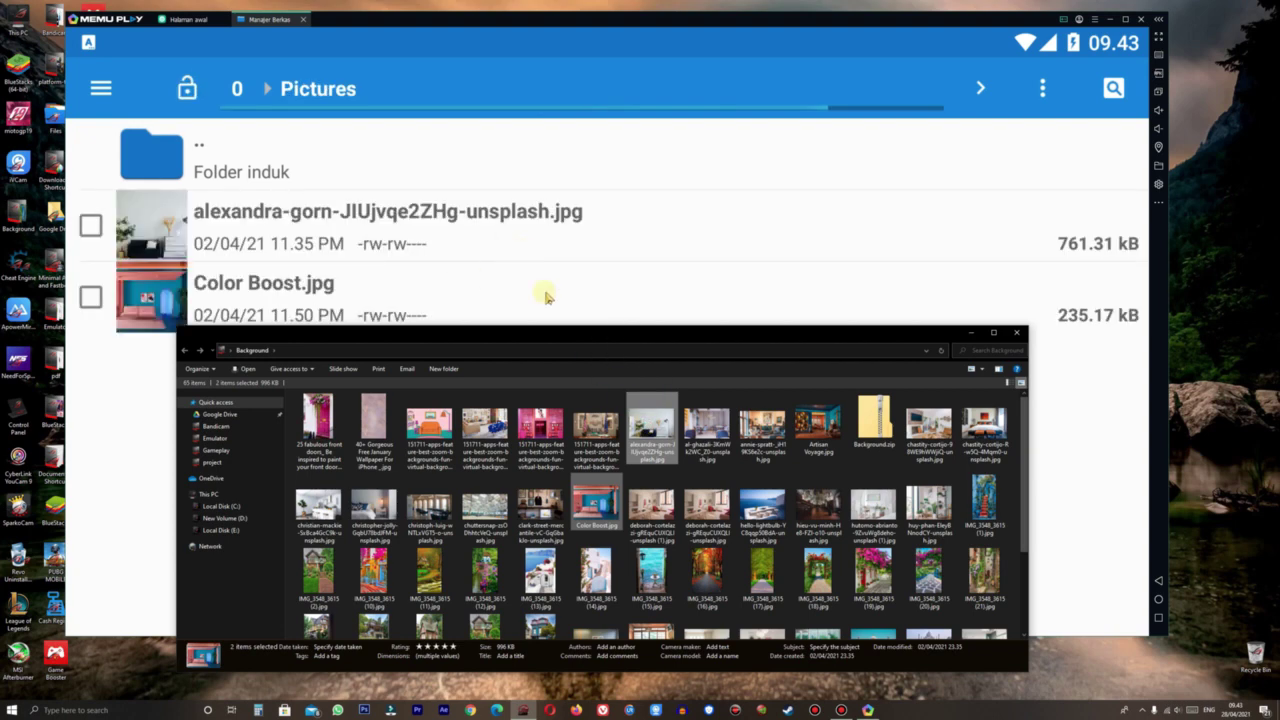
left_click(1020, 334)
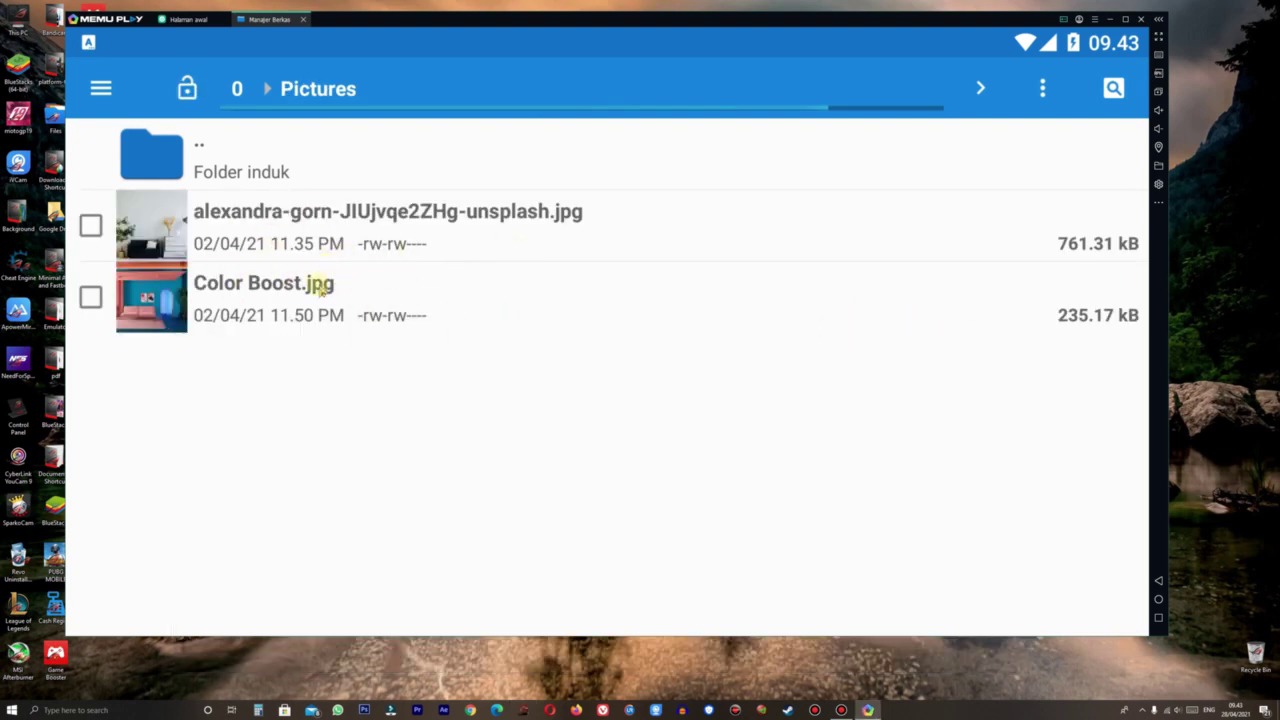
right_click(447, 46)
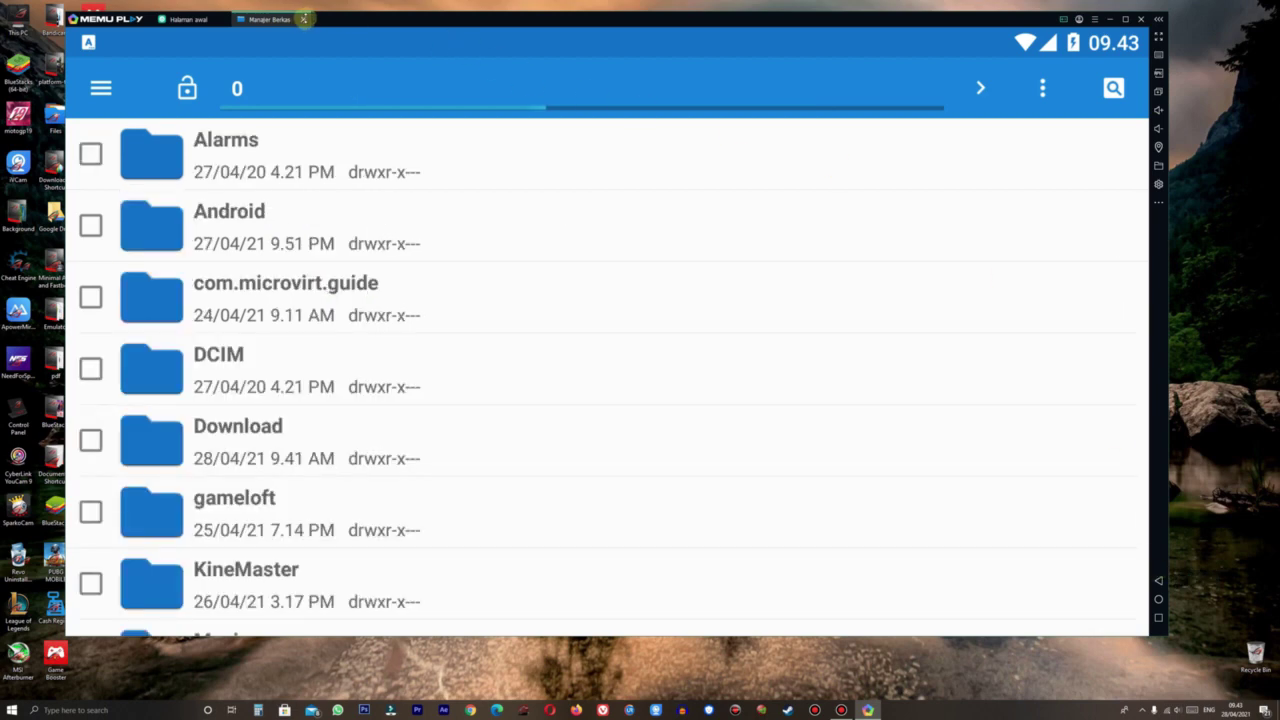
left_click(303, 19)
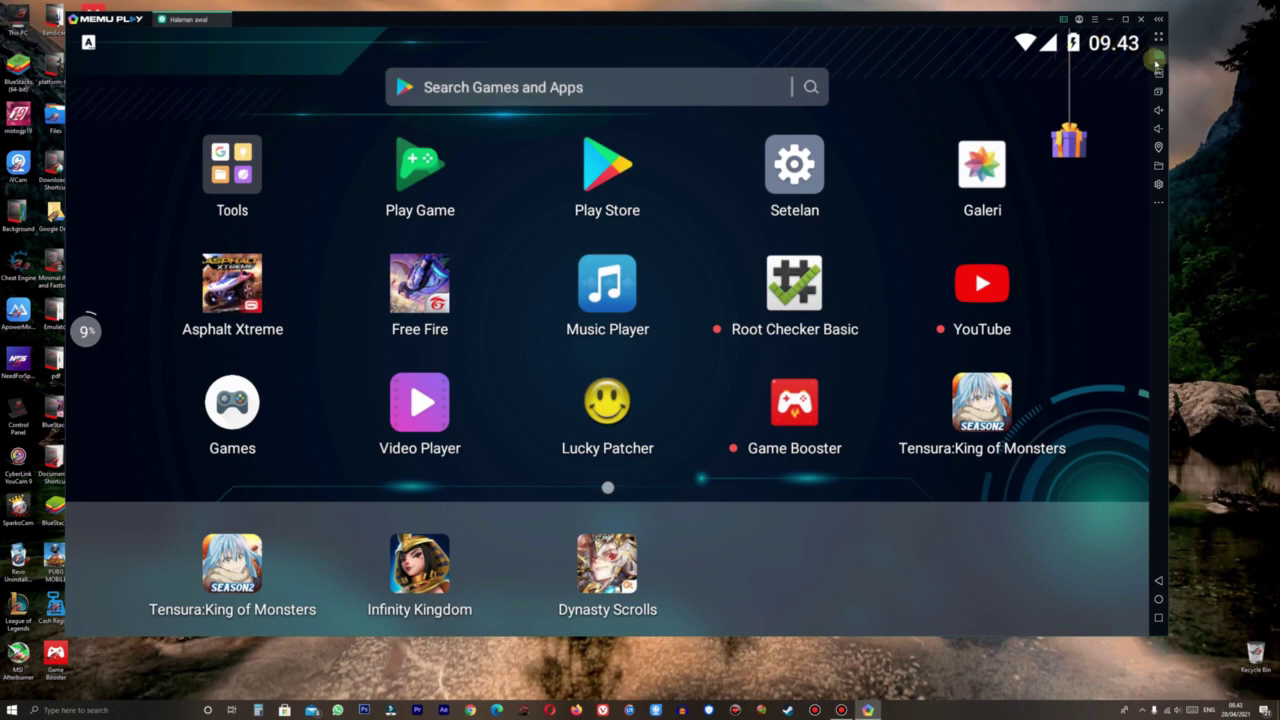
Step: Look over the emulator's key-mapping and gamepad options, and leave them without saving
left_click(1157, 63)
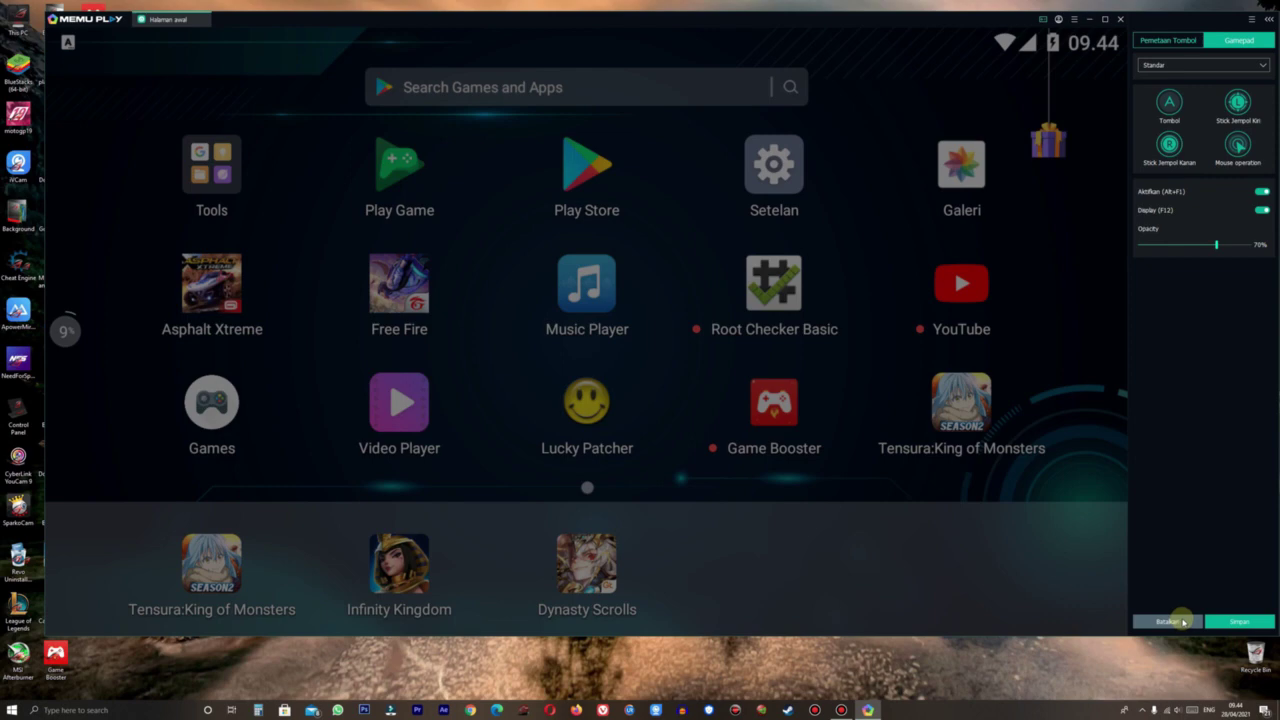
left_click(1184, 622)
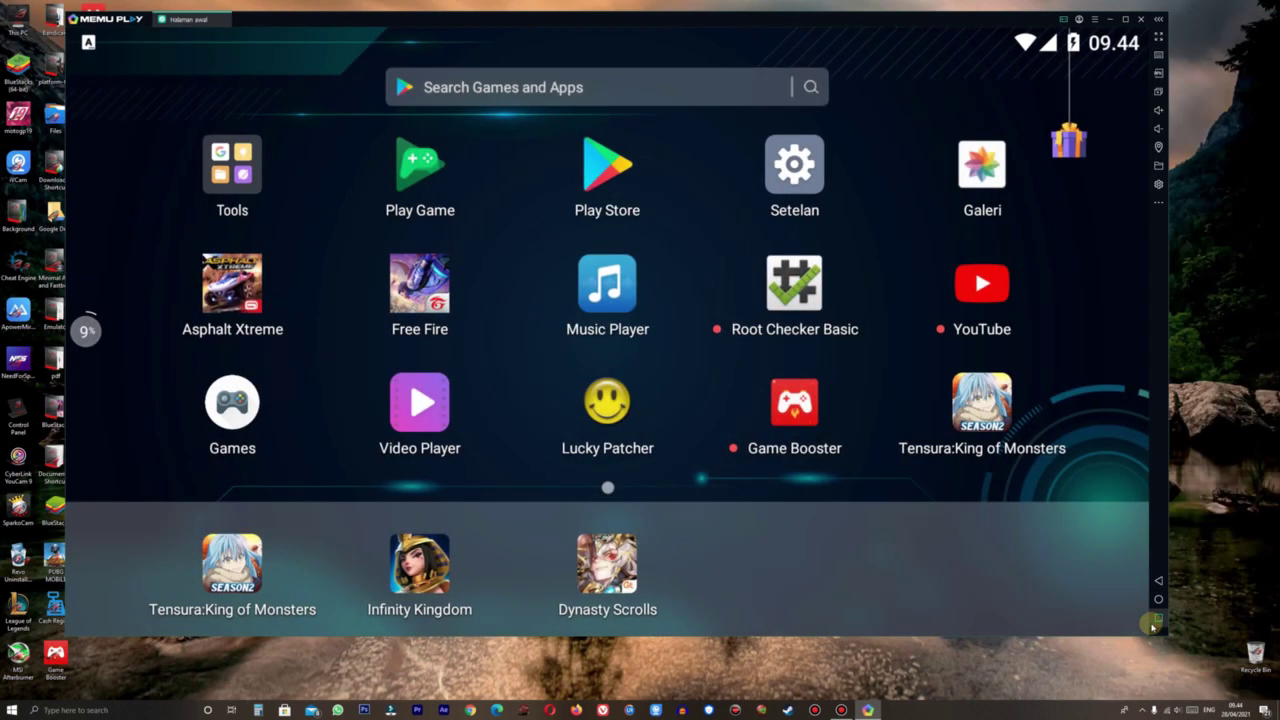
Step: In the system settings, choose the Tinggi (CPU:4 RAM:4096MB) performance preset and switch root mode off and on again
left_click(1156, 188)
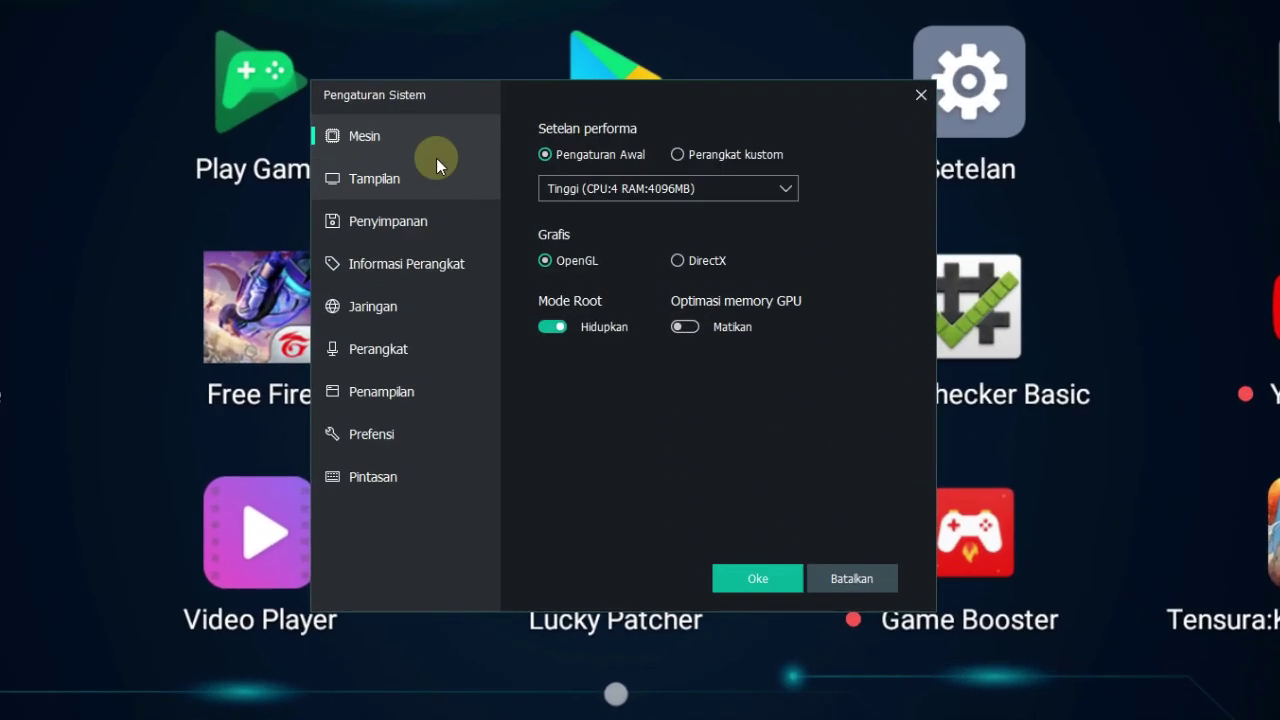
left_click(629, 196)
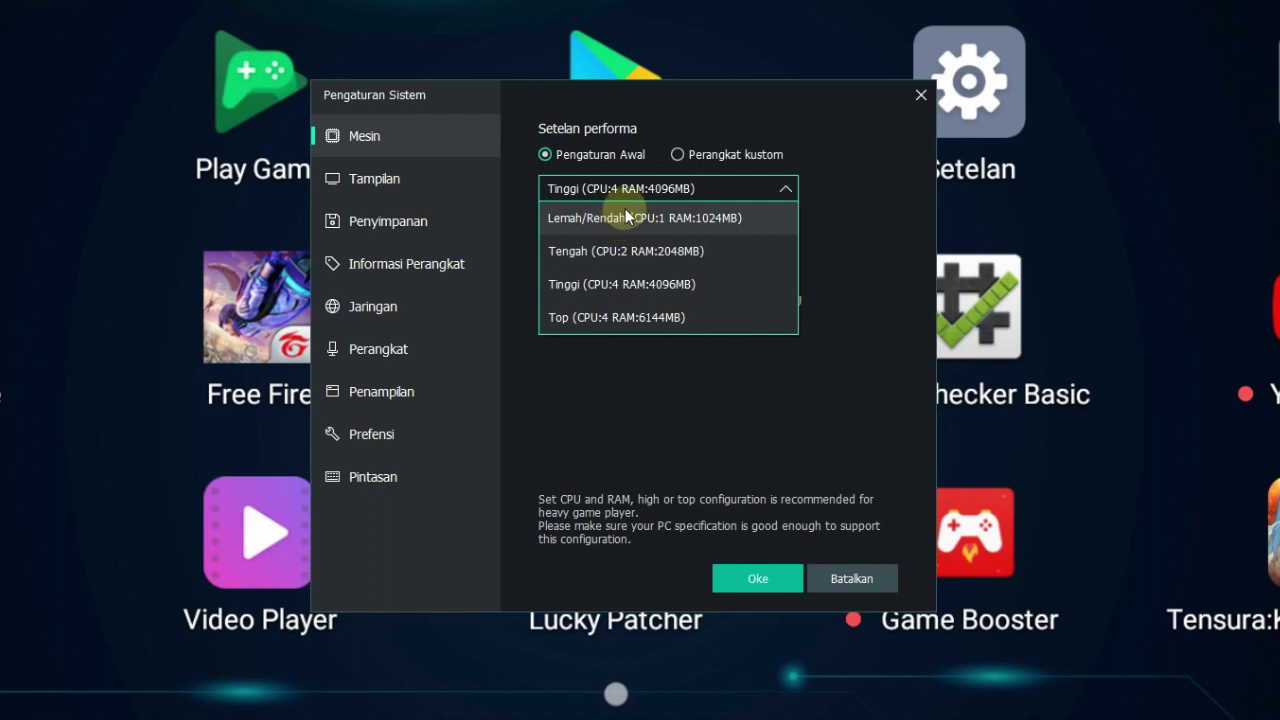
left_click(630, 284)
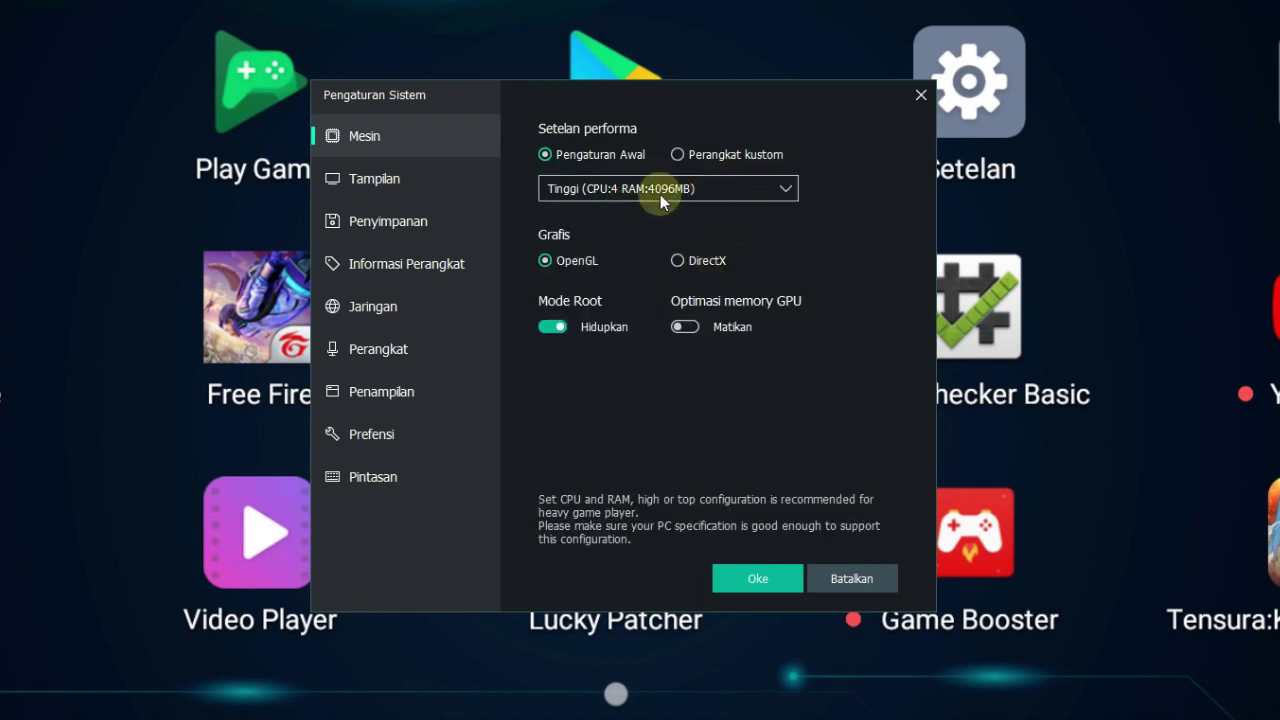
left_click(548, 325)
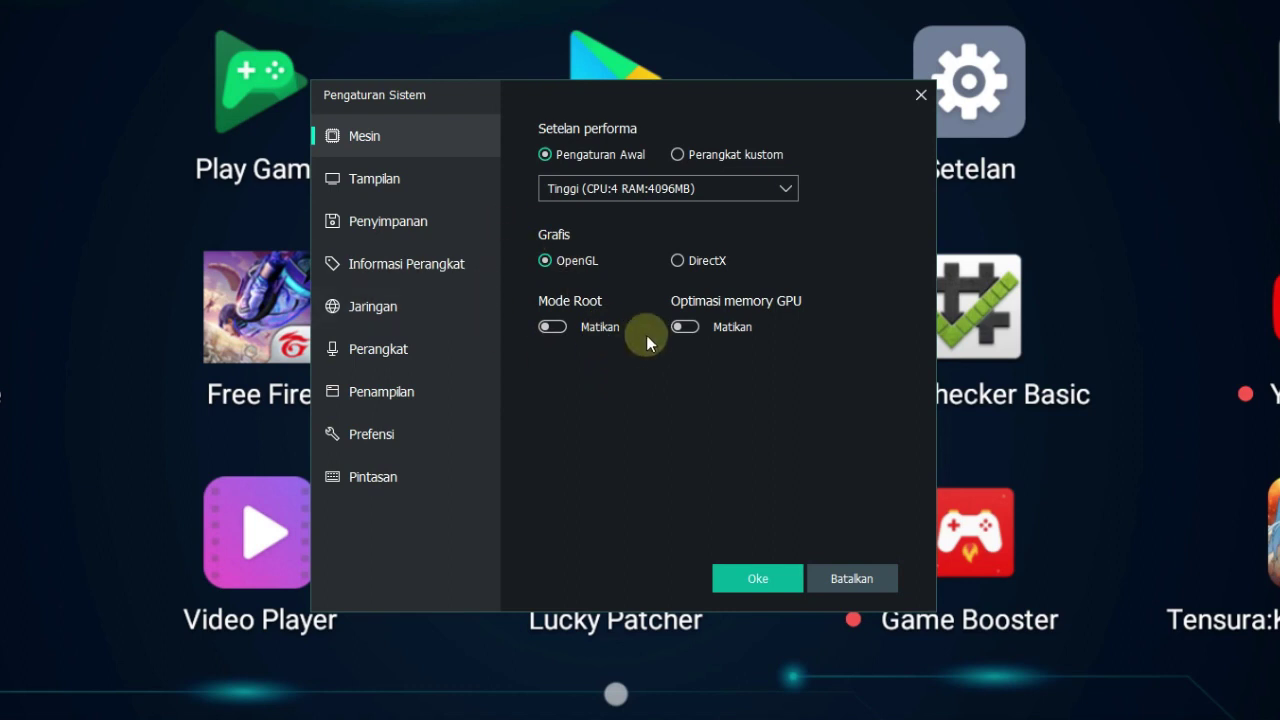
left_click(556, 326)
Step: Set the emulator's display to a custom resolution of 2560 x 1440 at 480 DPI
left_click(389, 185)
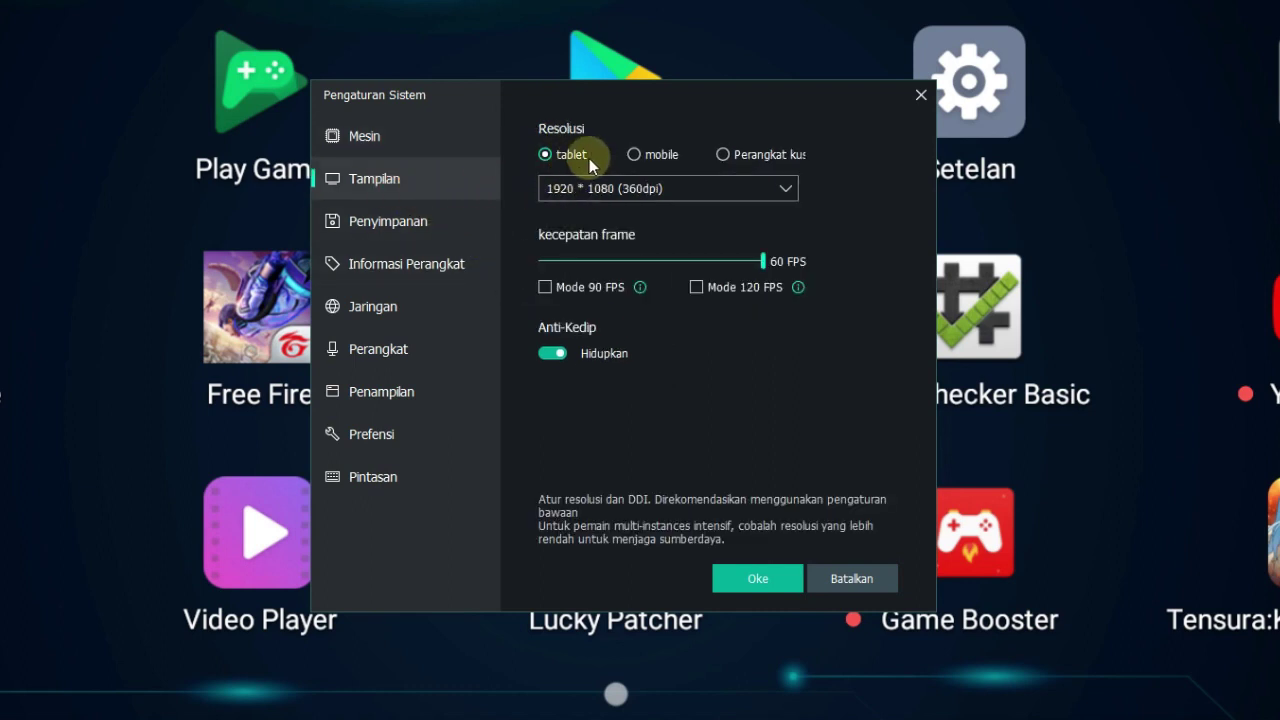
left_click(684, 196)
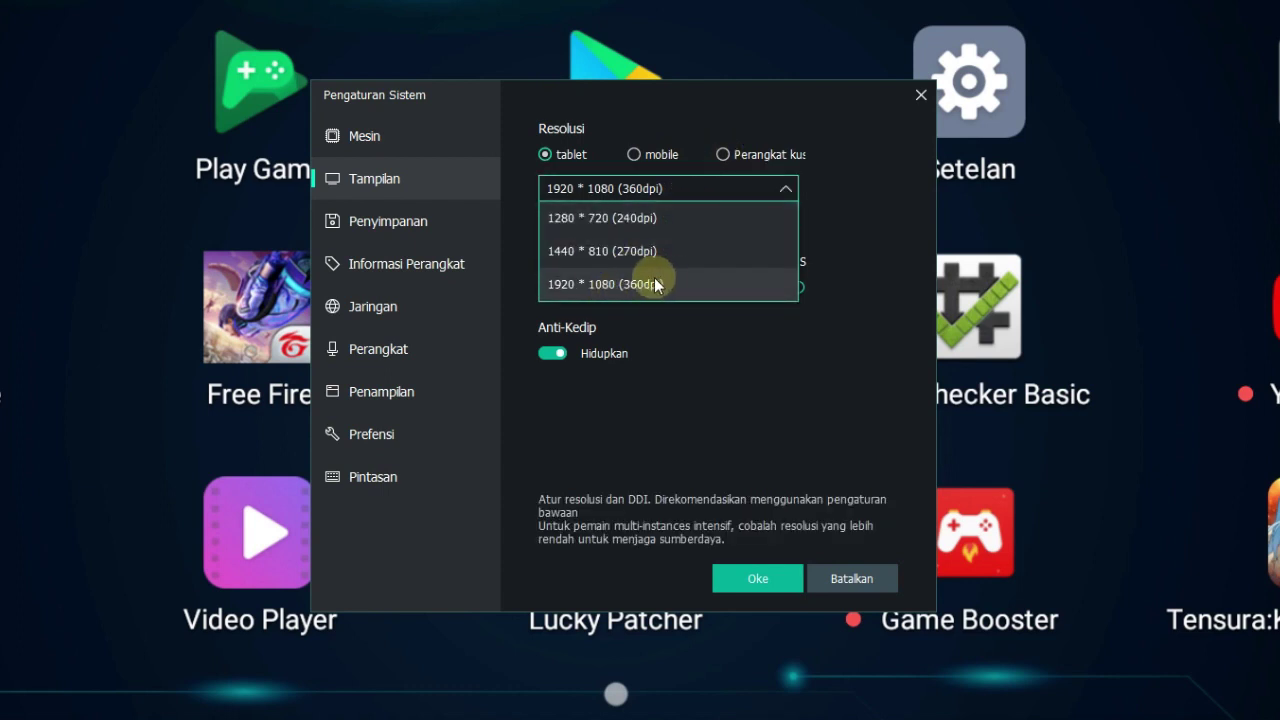
left_click(666, 128)
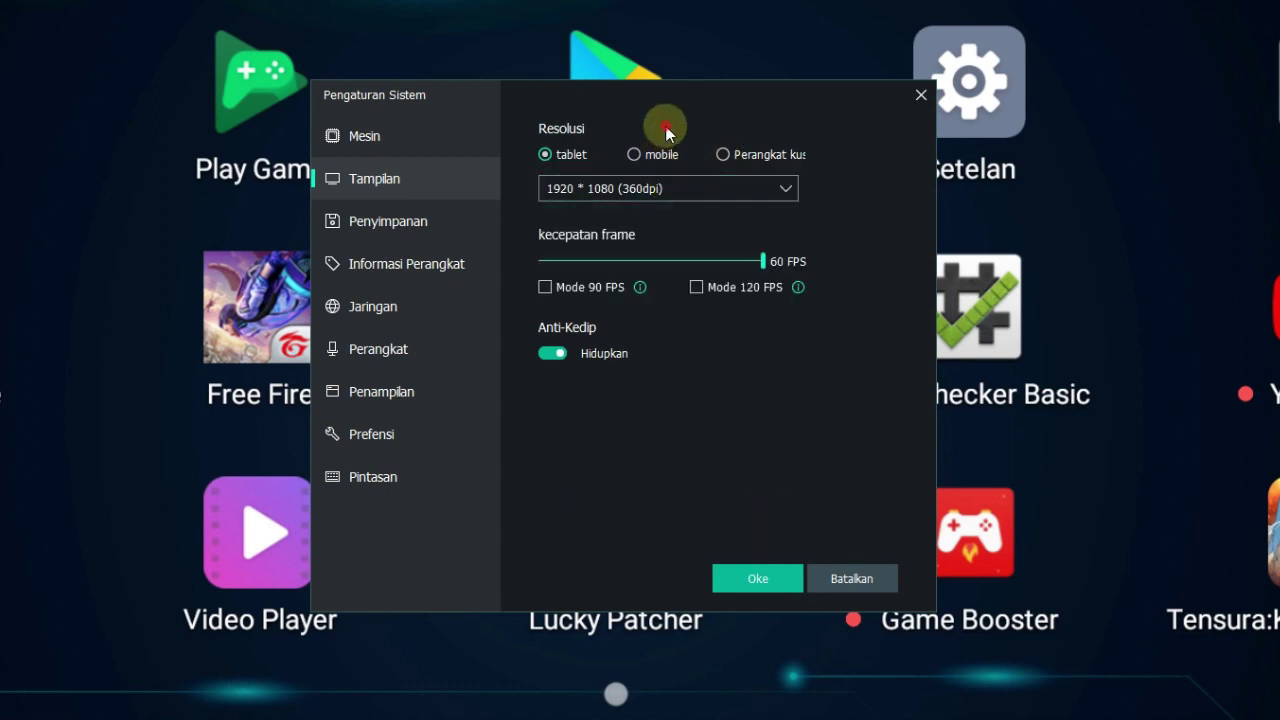
left_click(723, 156)
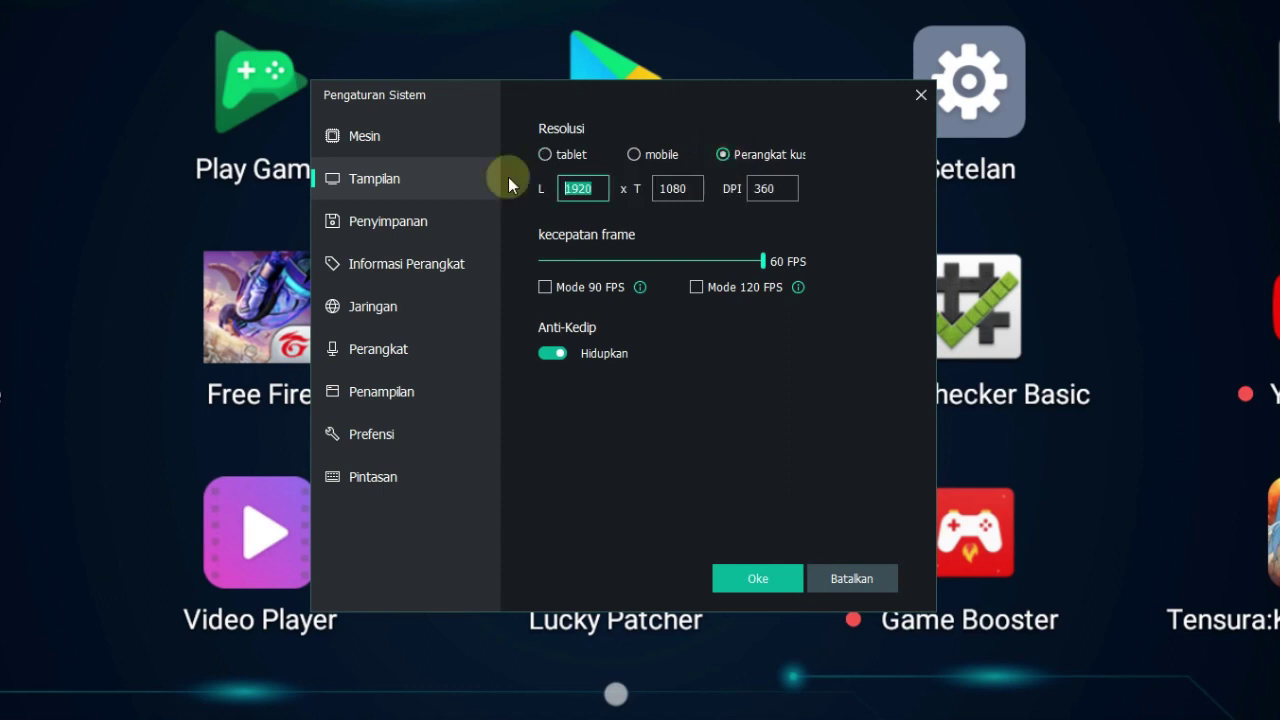
type("2560")
key("Tab")
type("1")
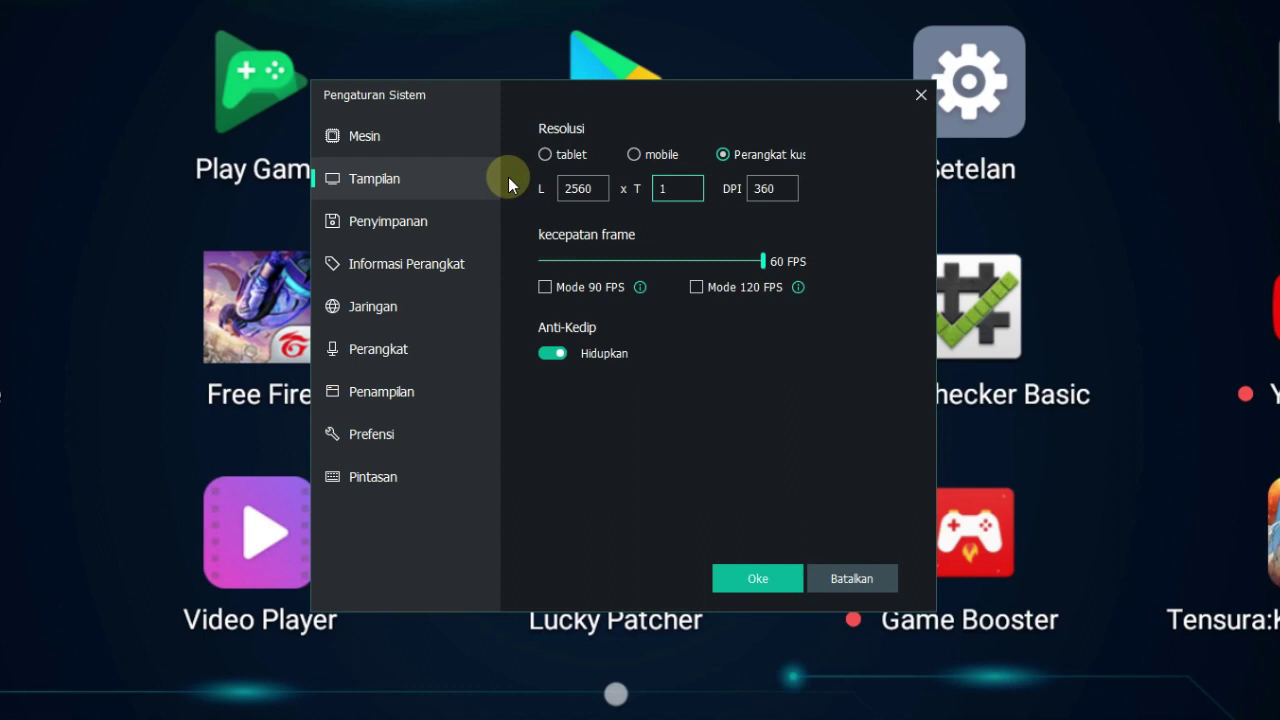
type("440")
left_click(749, 371)
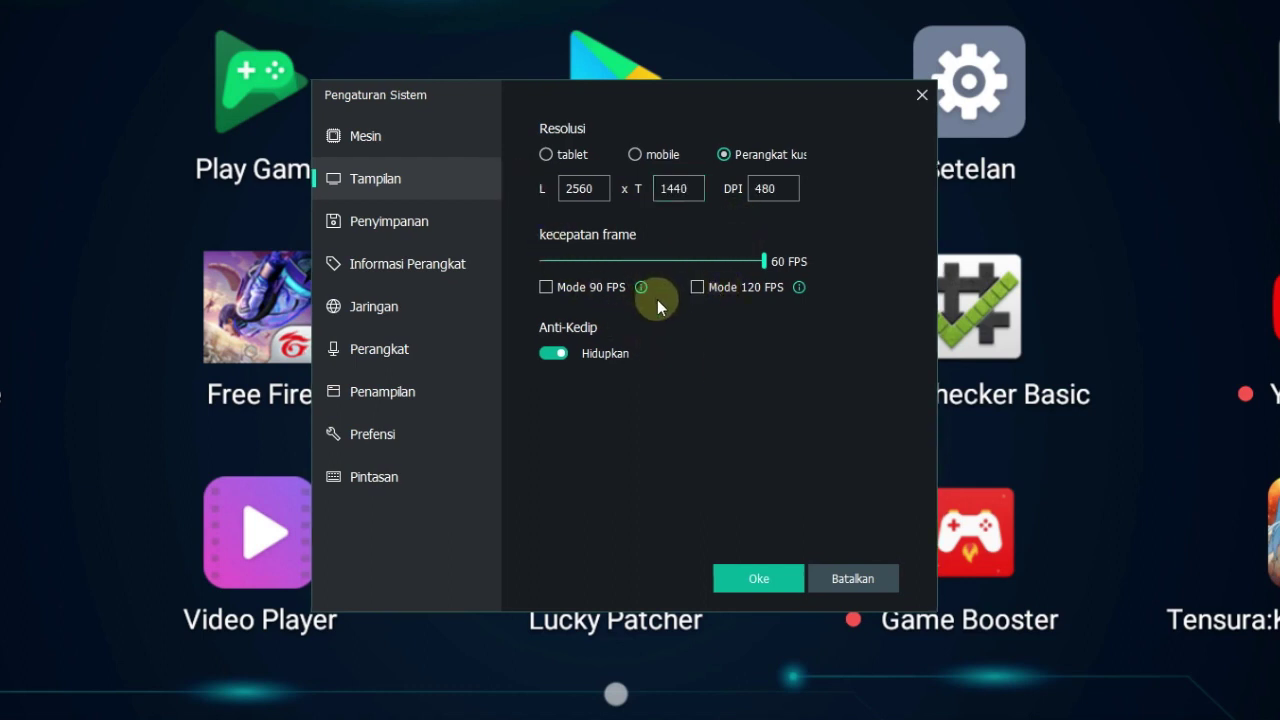
Step: Enable the 120 FPS mode in the display settings, accept the warning and check the anti-flicker option's description
mouse_move(695, 293)
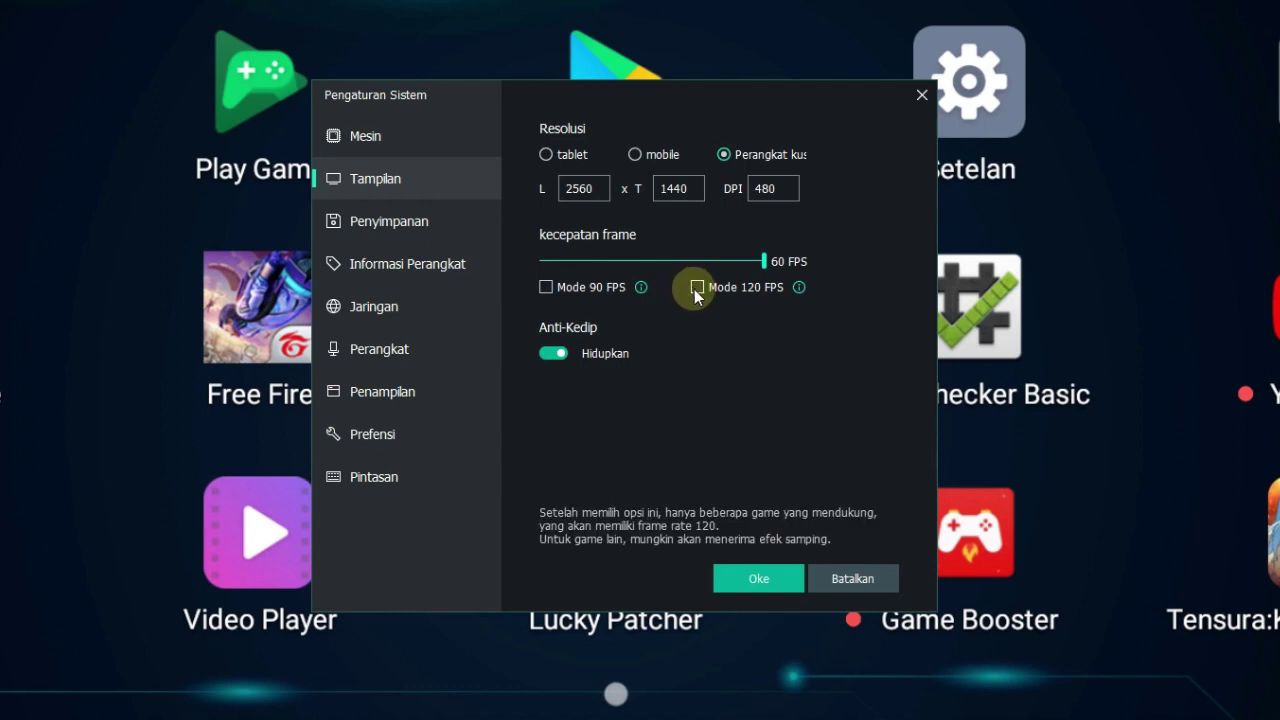
left_click(696, 289)
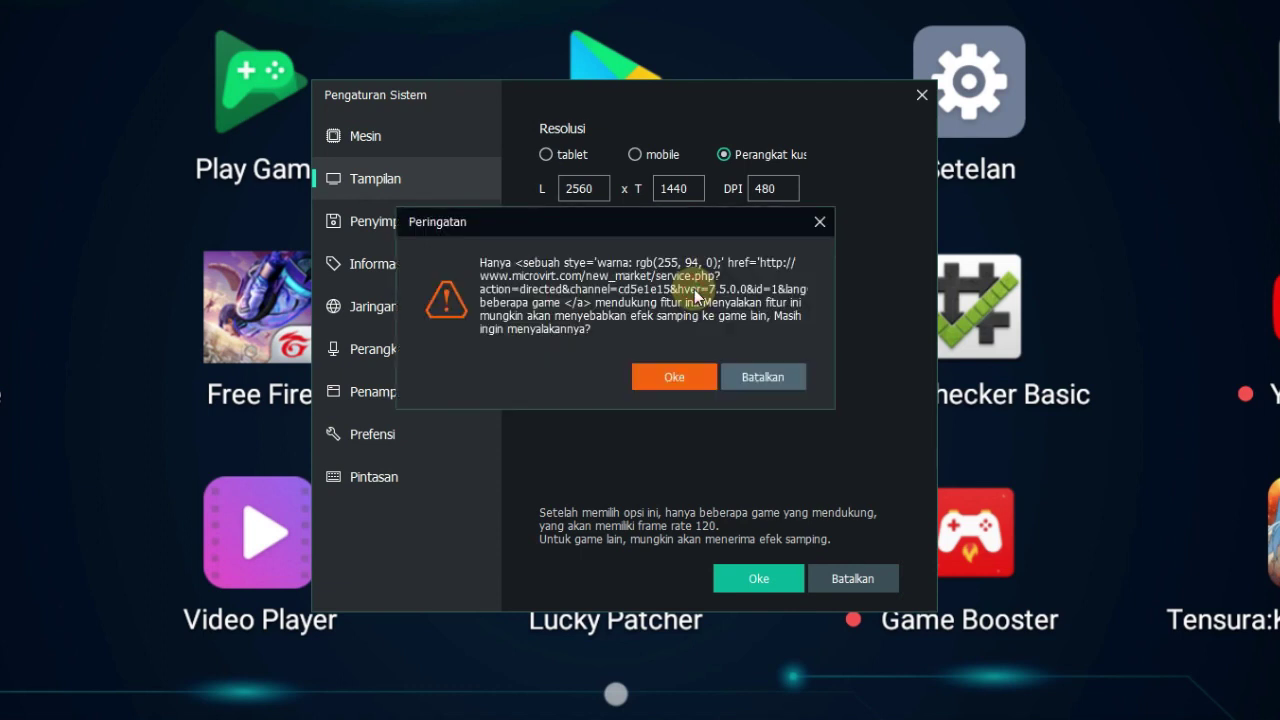
left_click(682, 376)
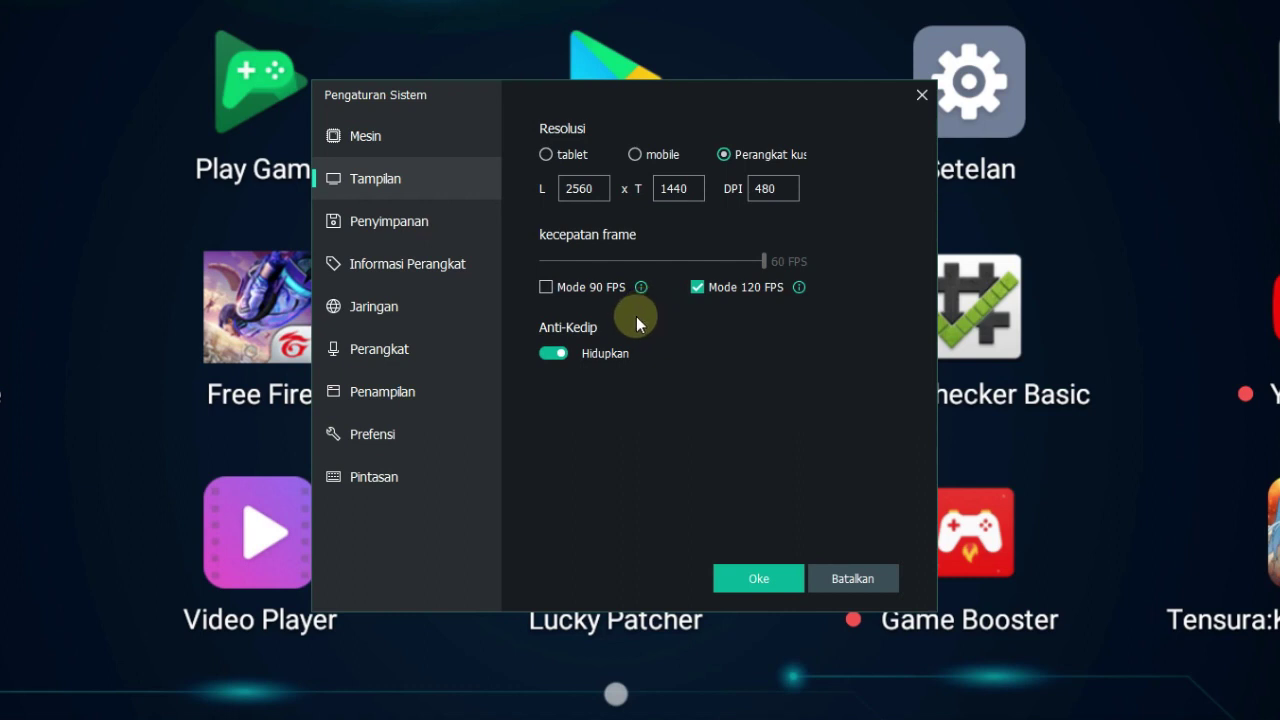
mouse_move(634, 317)
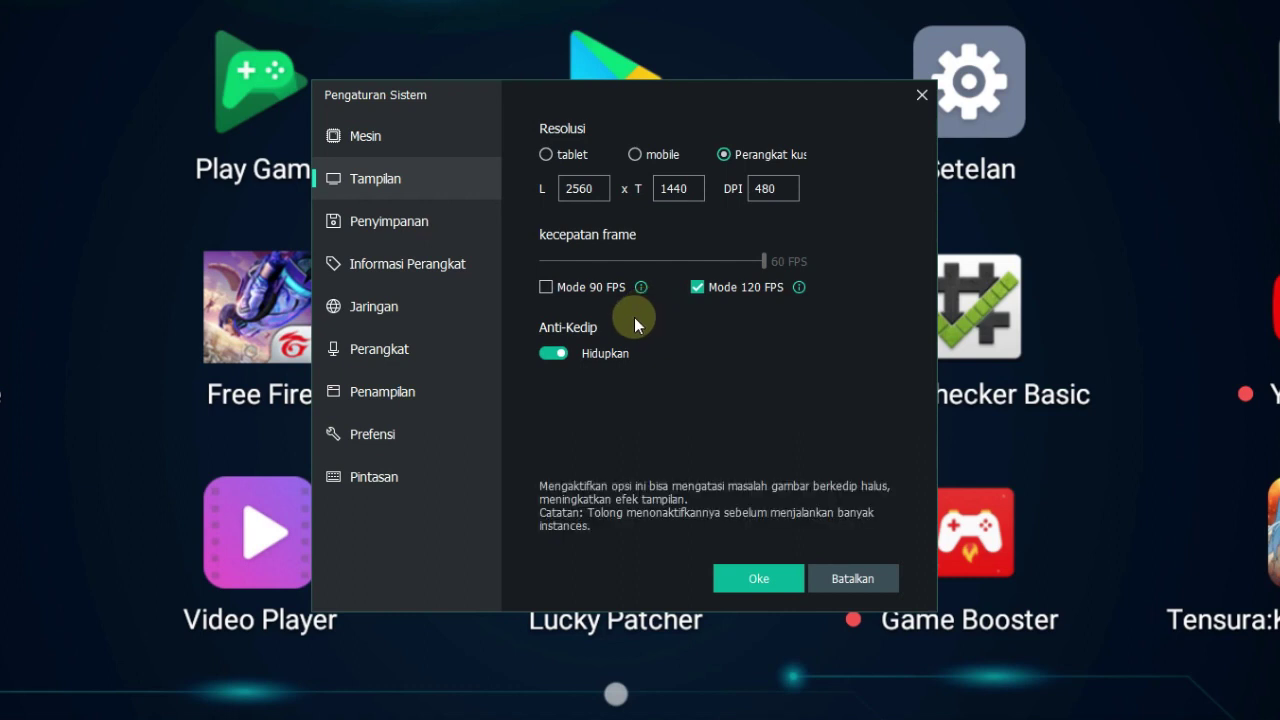
Step: Examine the Penampilan and Prefensi settings, the available emulator languages and the full list of shortcut assignments
left_click(430, 391)
left_click(432, 432)
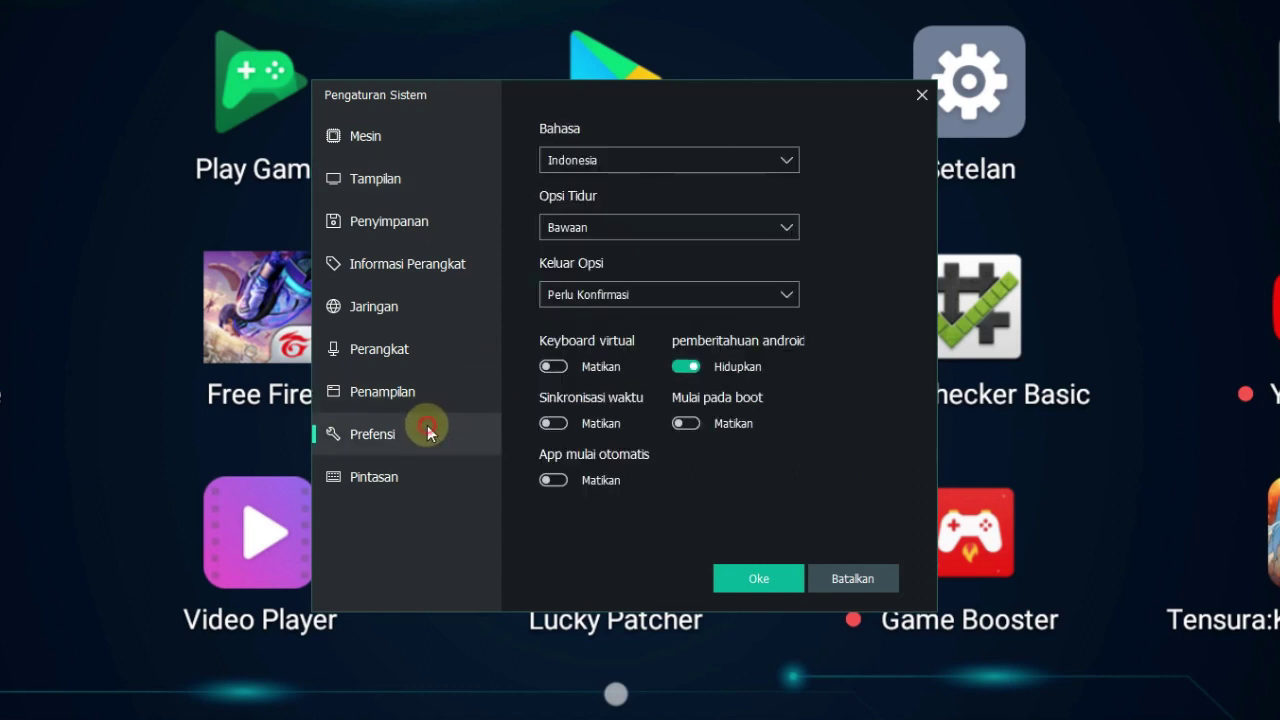
left_click(595, 165)
left_click(595, 165)
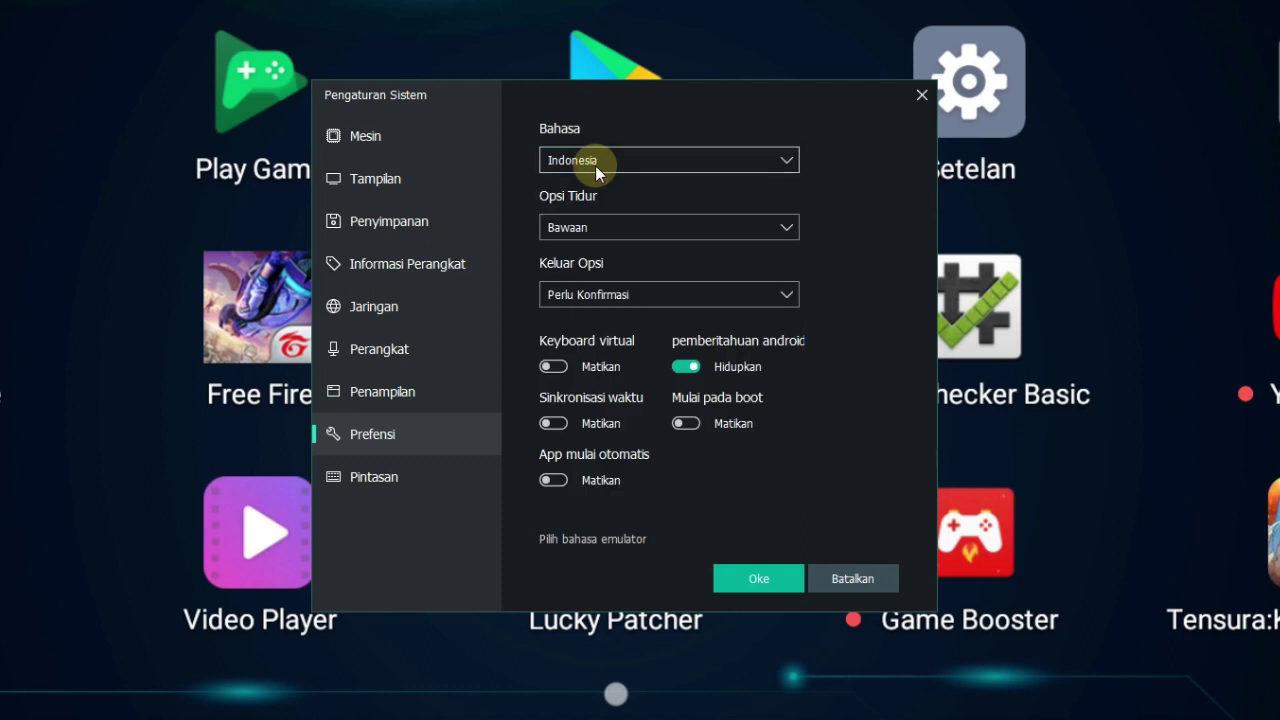
left_click(604, 158)
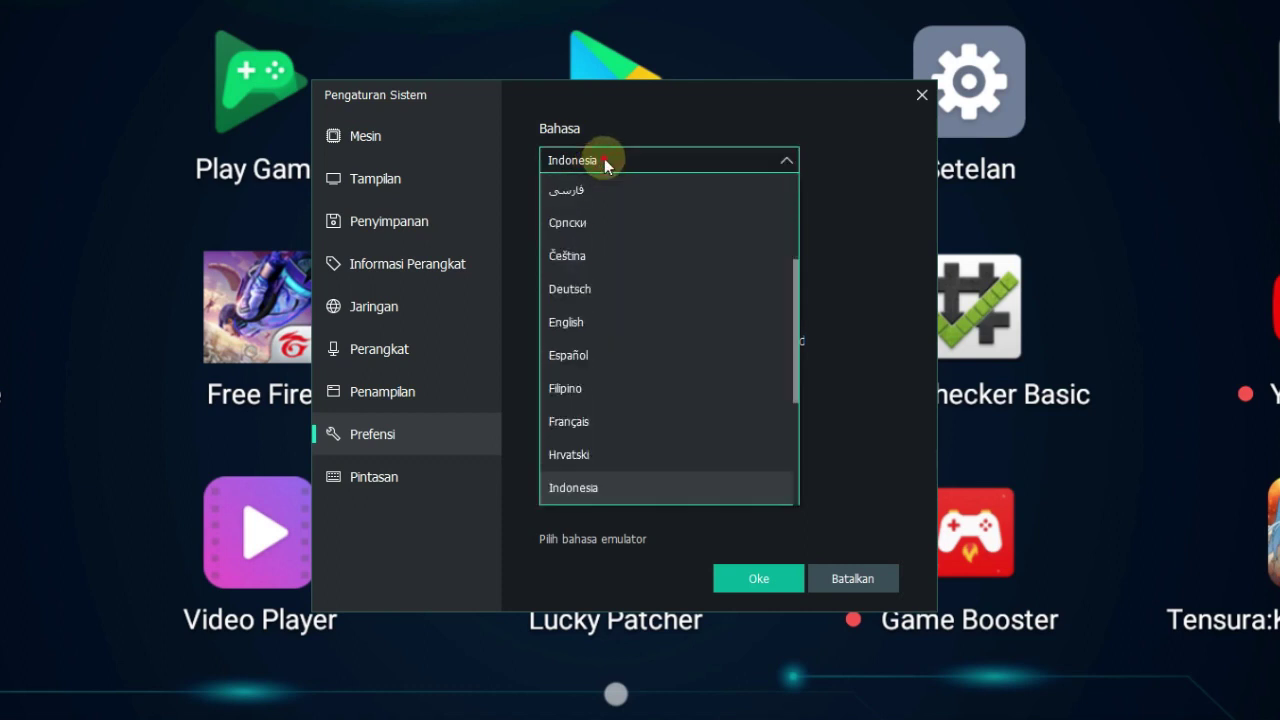
left_click(604, 158)
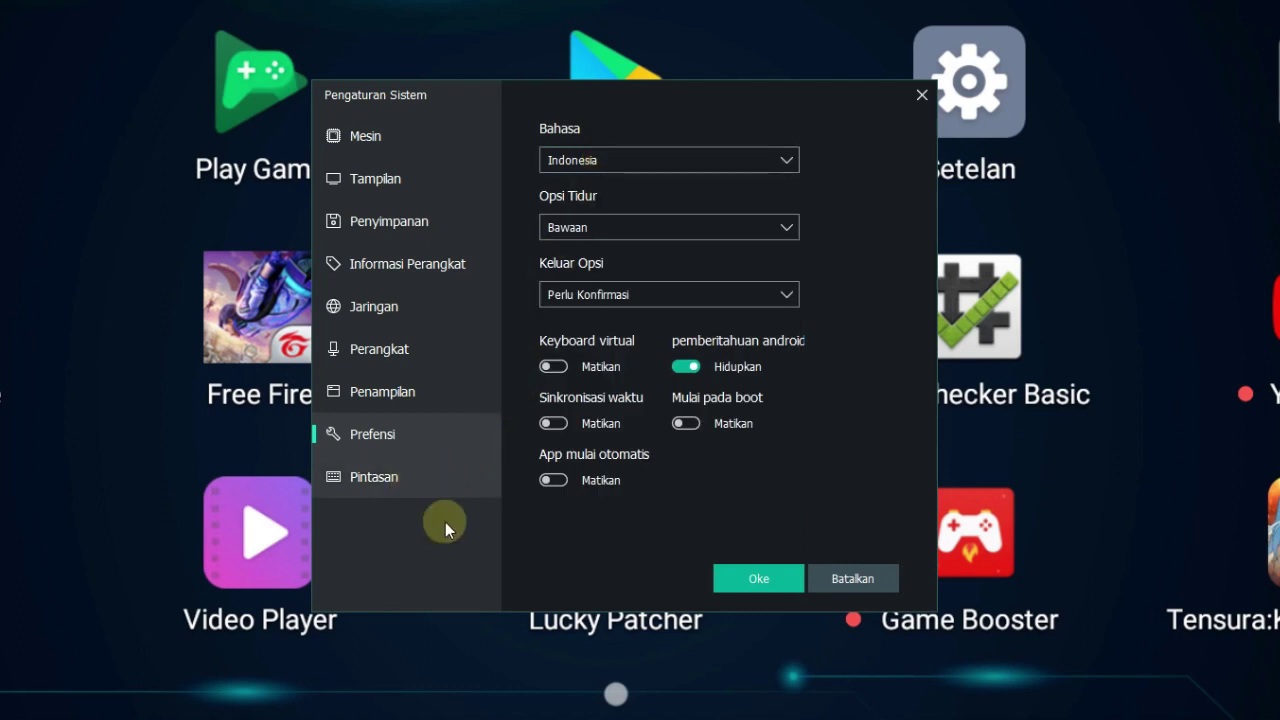
left_click(412, 479)
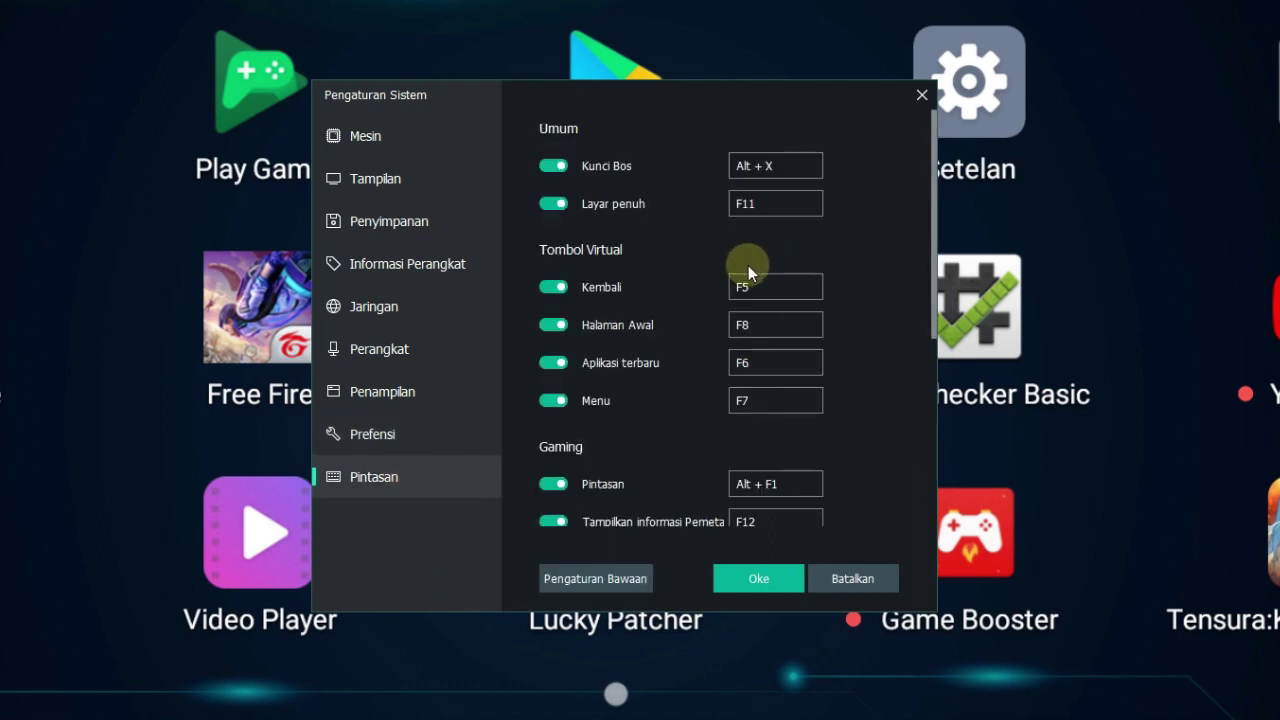
scroll(748, 265, "down", 5)
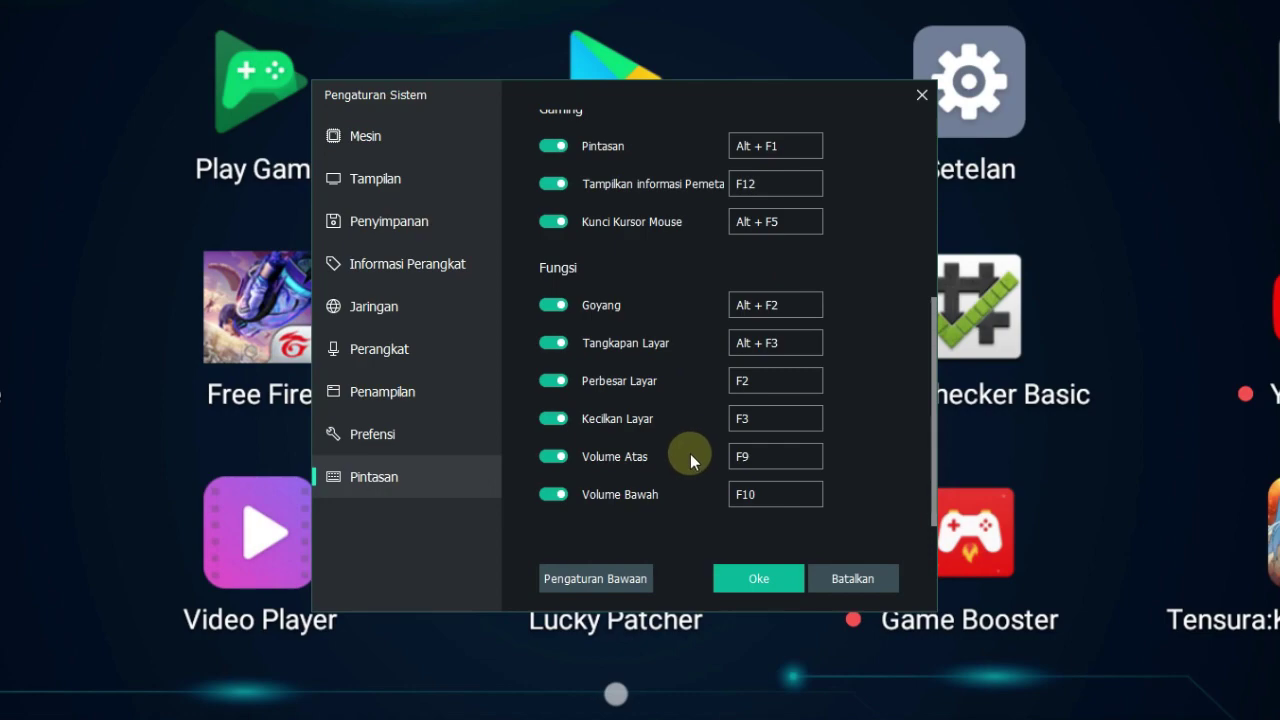
Step: Save the system settings and restart the emulator immediately to apply them
scroll(690, 453, "up", 5)
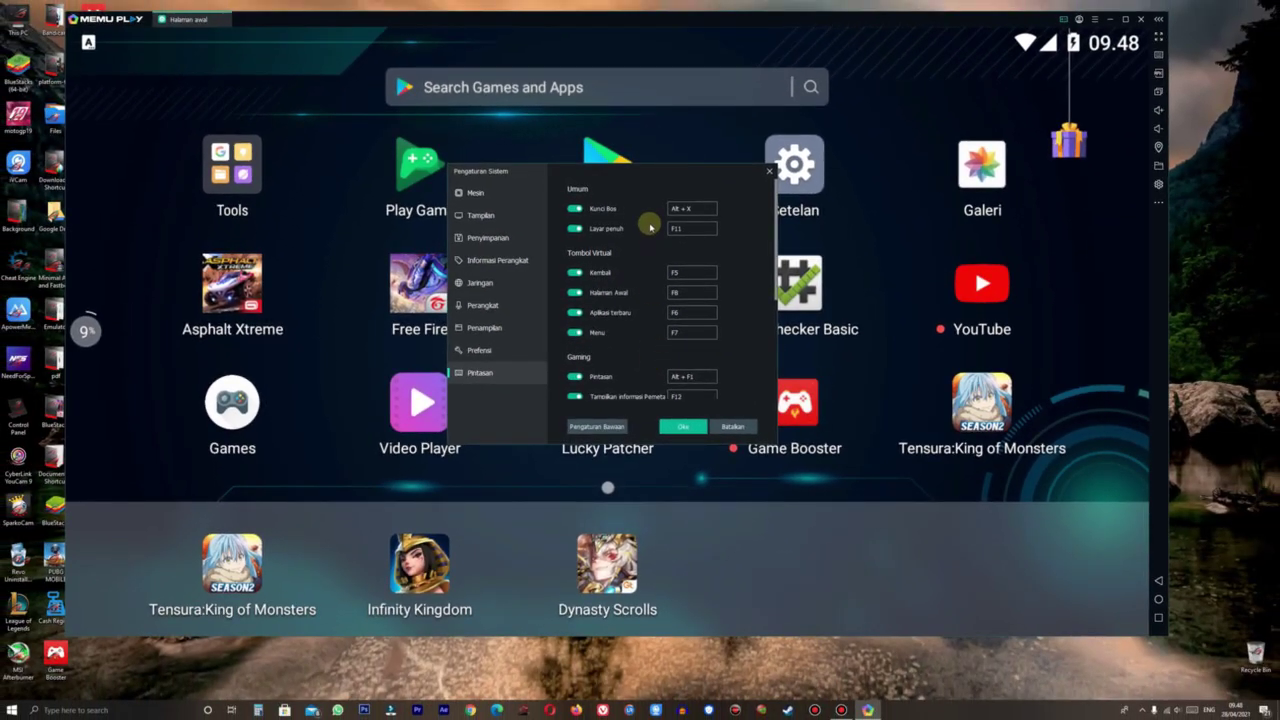
left_click(681, 427)
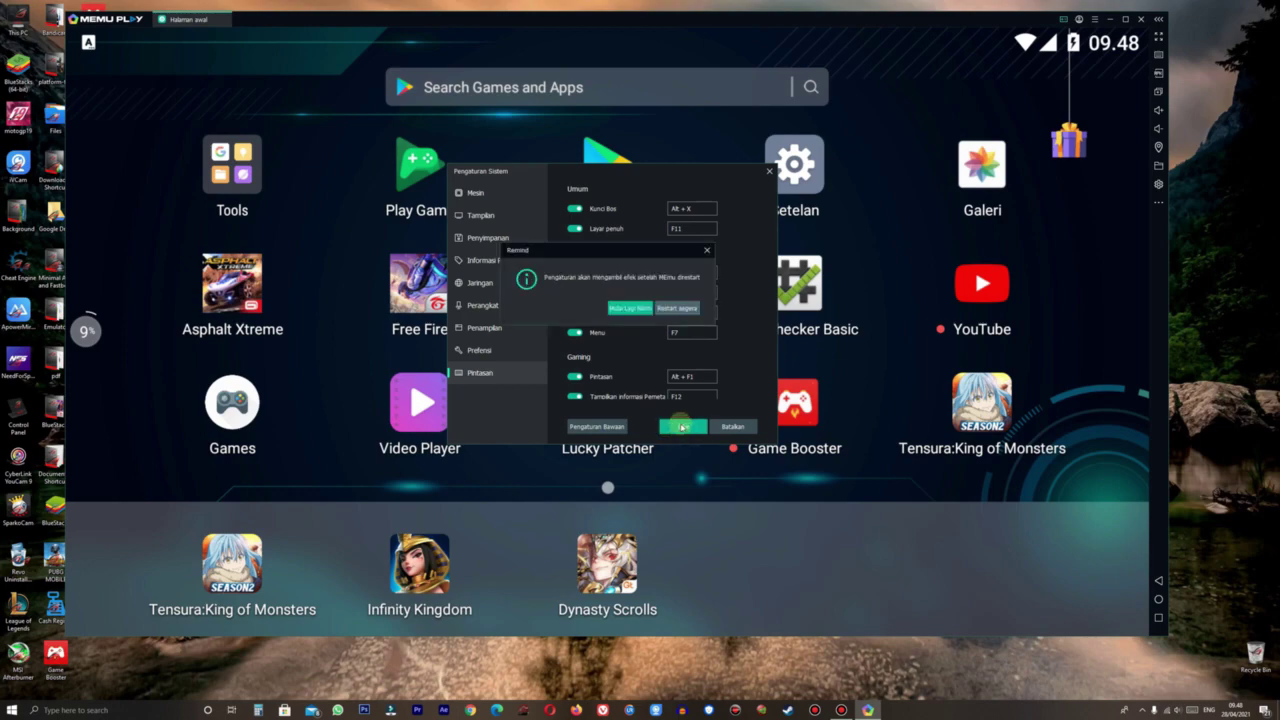
left_click(691, 311)
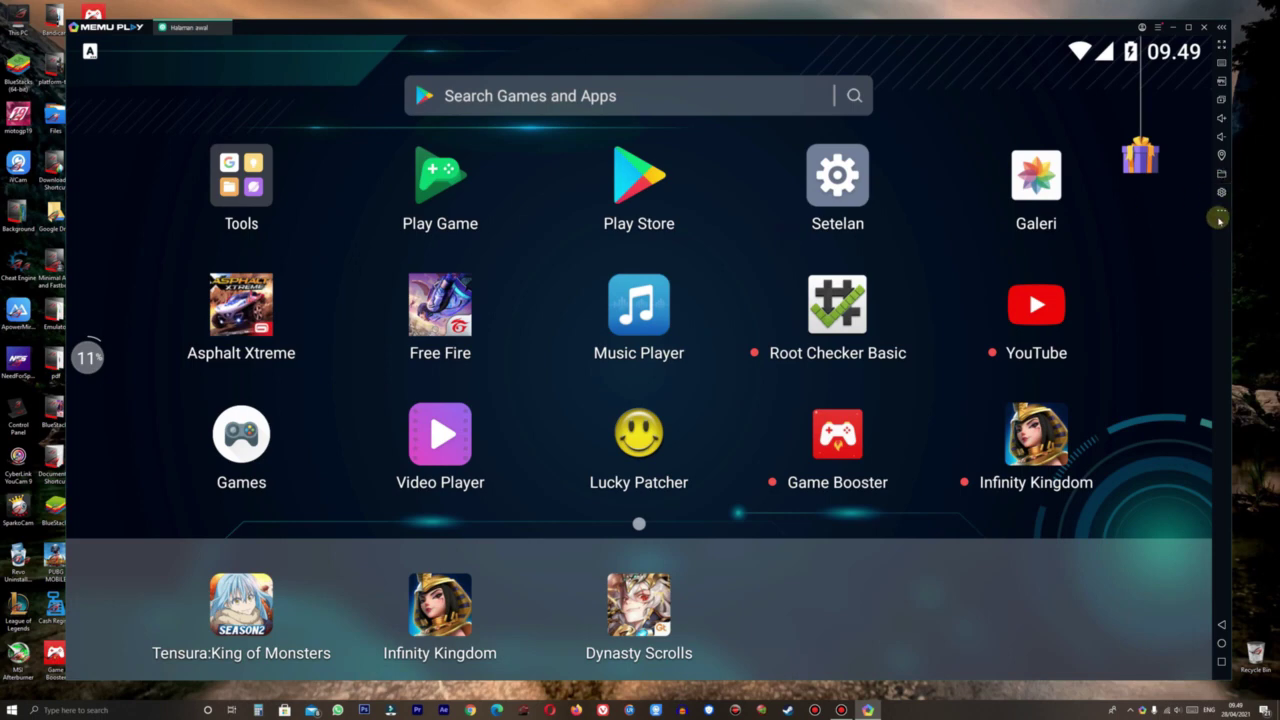
Step: Verify the emulator's root status with Root Checker Basic
left_click(821, 300)
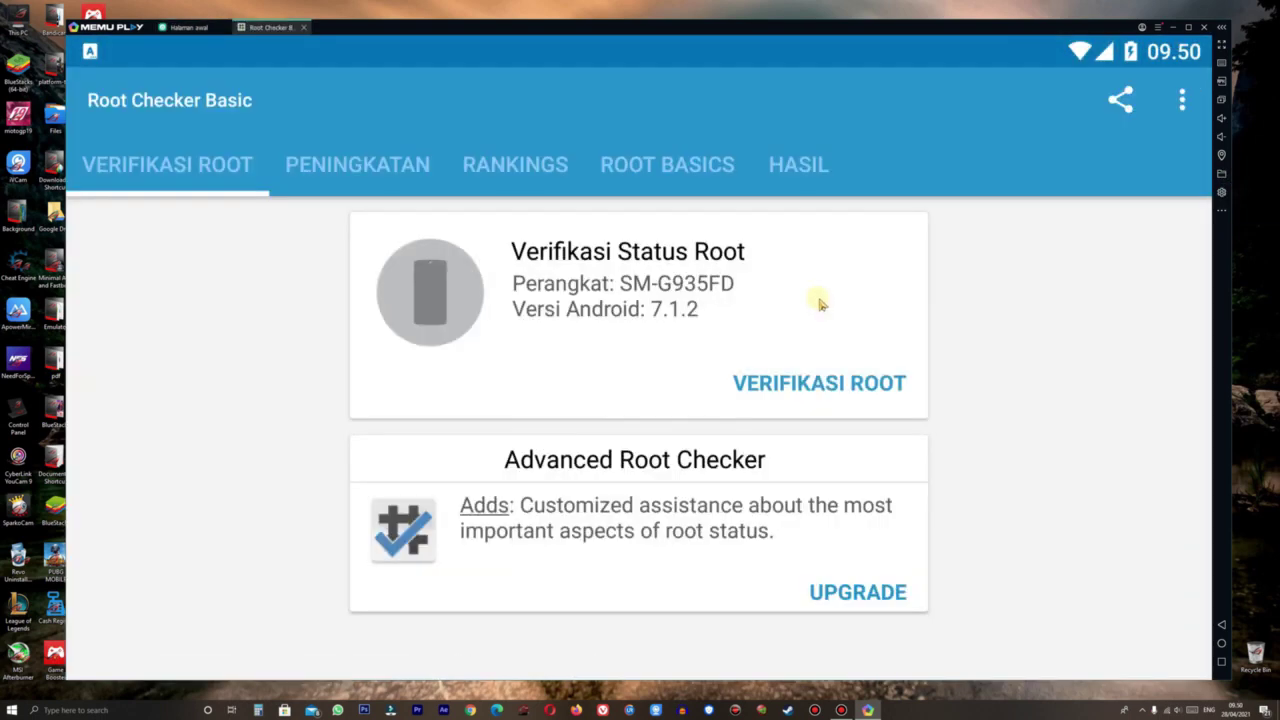
left_click(809, 311)
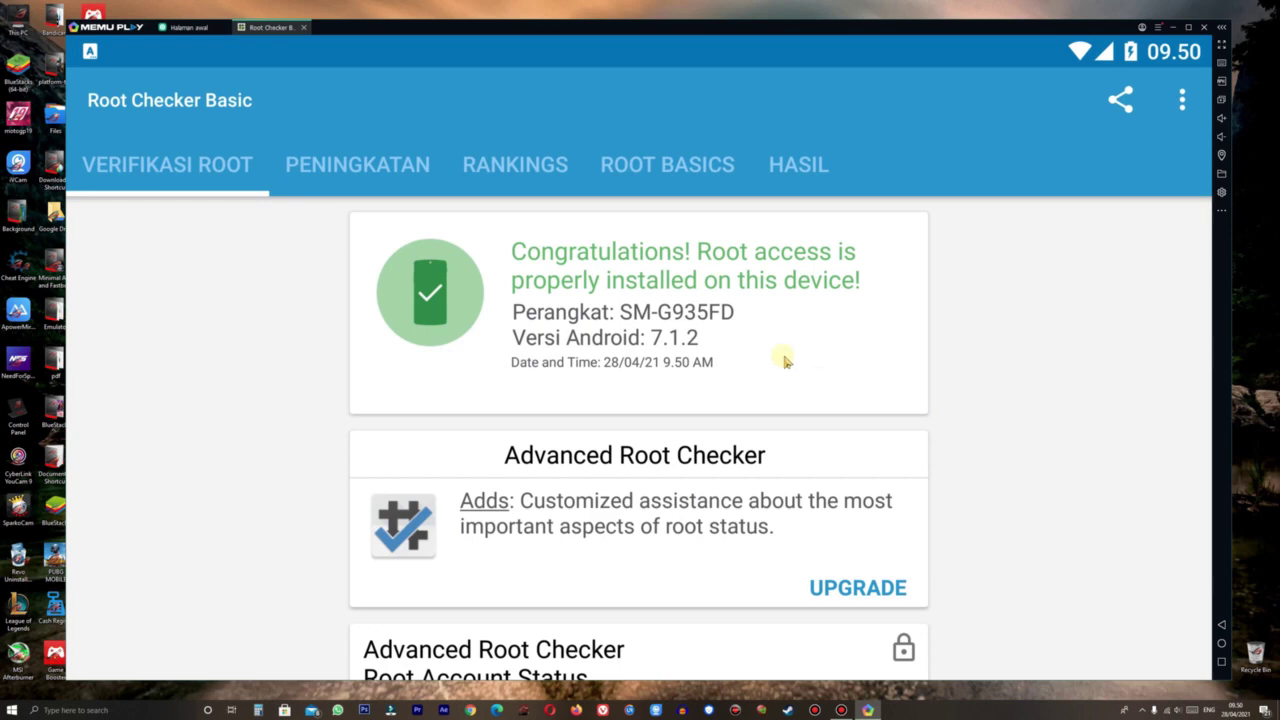
left_click(1221, 624)
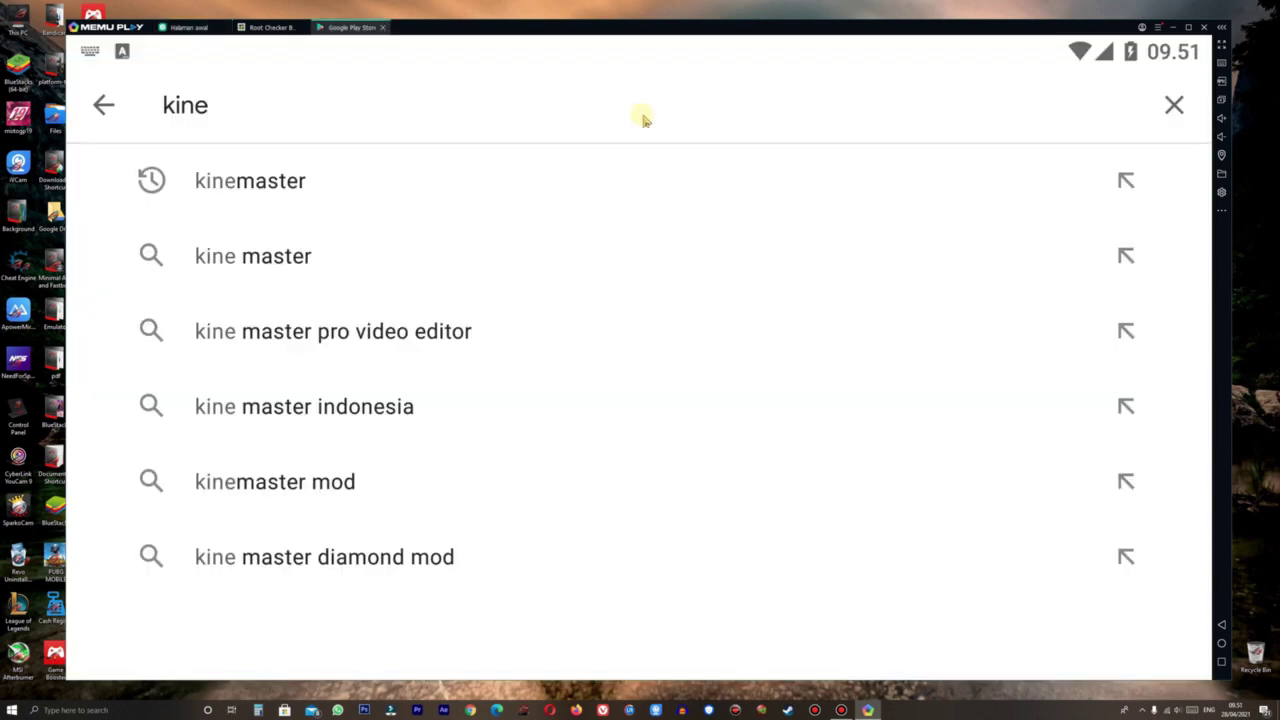
Step: Find kinemaster in the Play Store, install KineMaster and get through its welcome screens to the start page
left_click(213, 190)
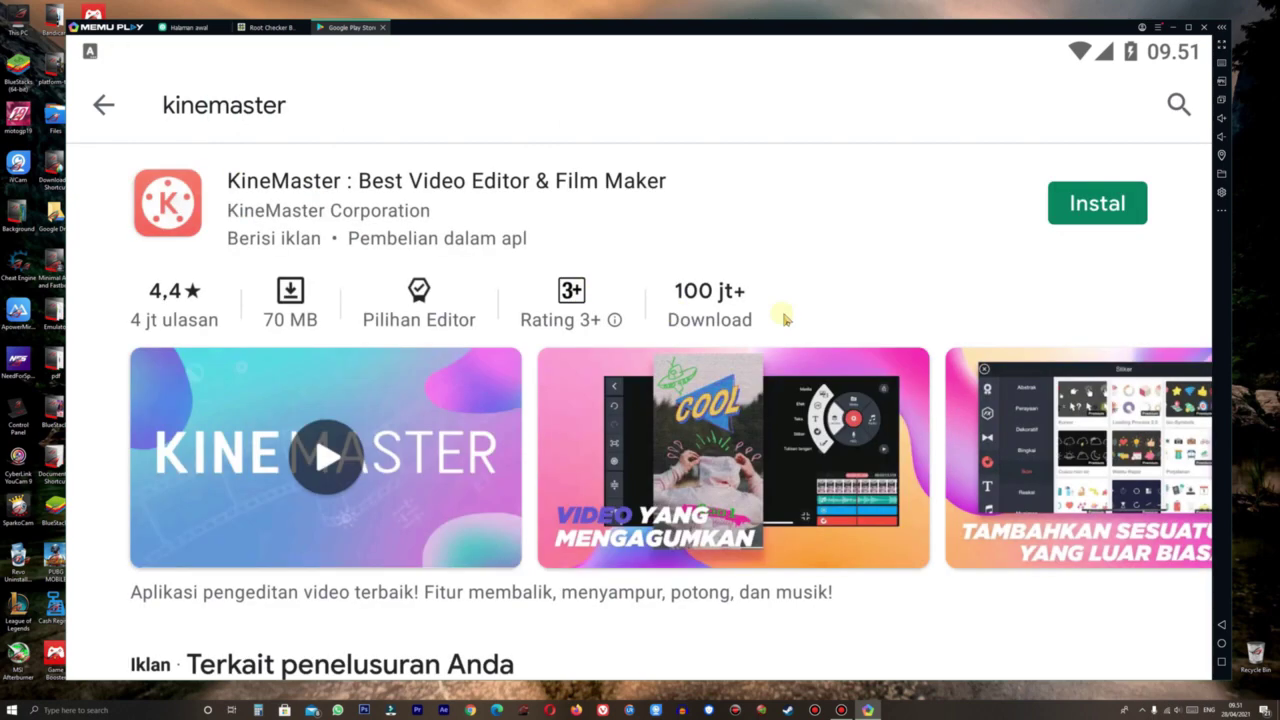
left_click(1087, 208)
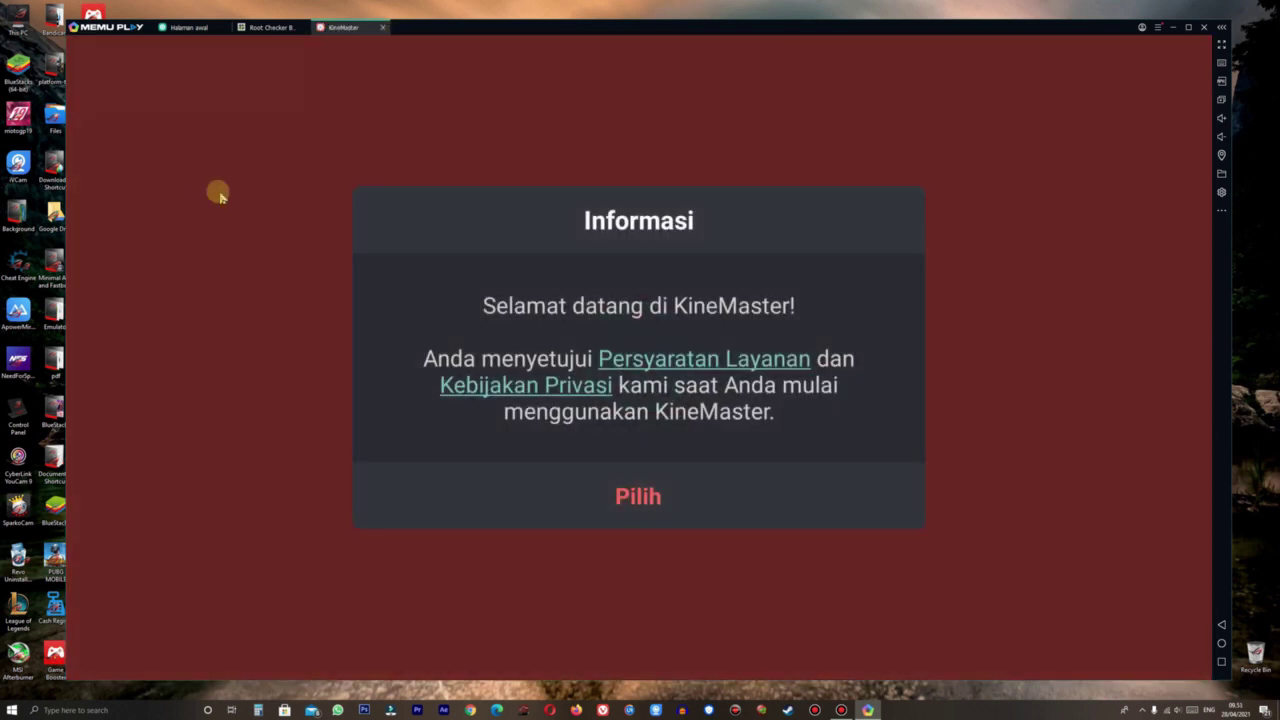
left_click(683, 504)
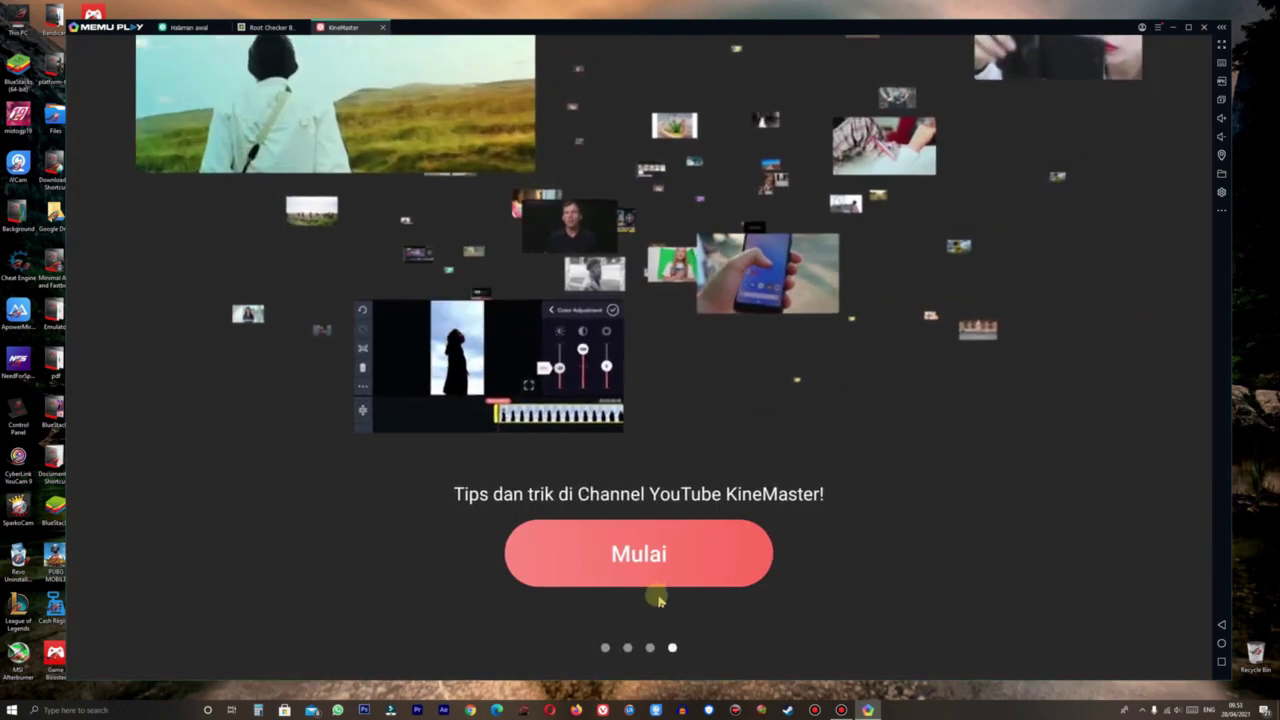
left_click(650, 545)
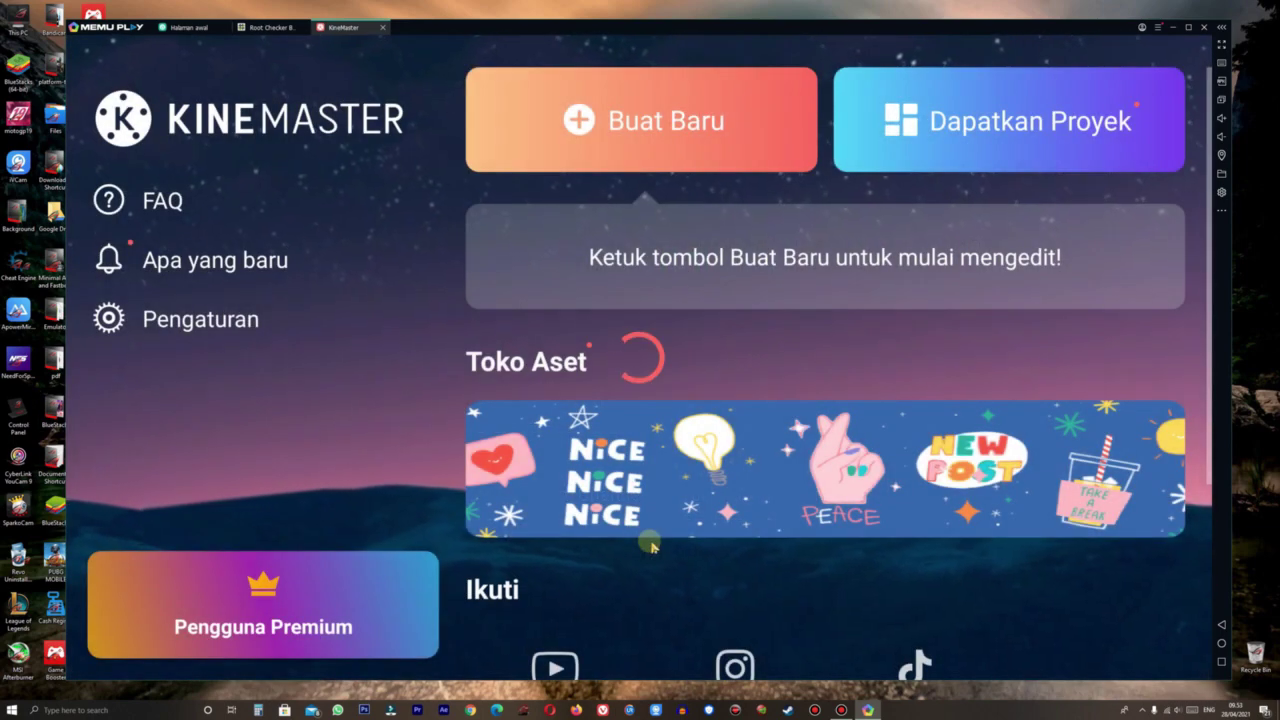
left_click(359, 594)
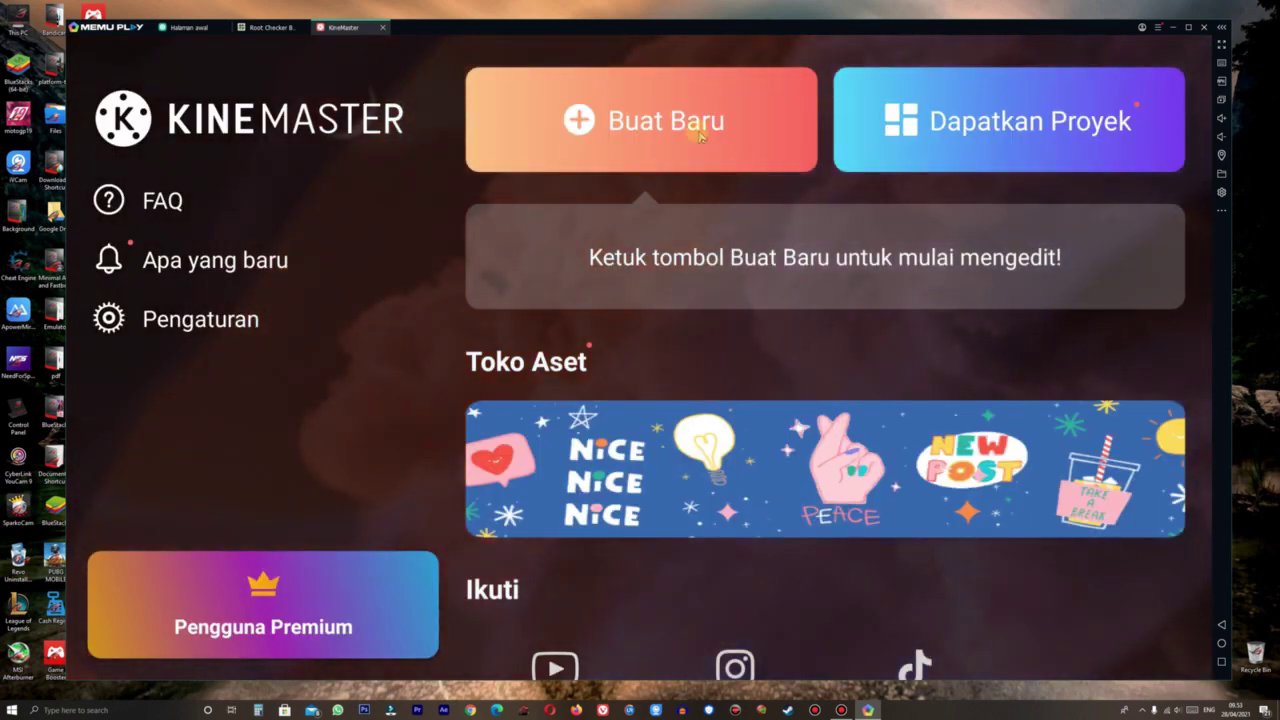
Step: Create a new 16:9 project with the Fit photo mode and add both room photos from the Pictures folder to the timeline
left_click(698, 133)
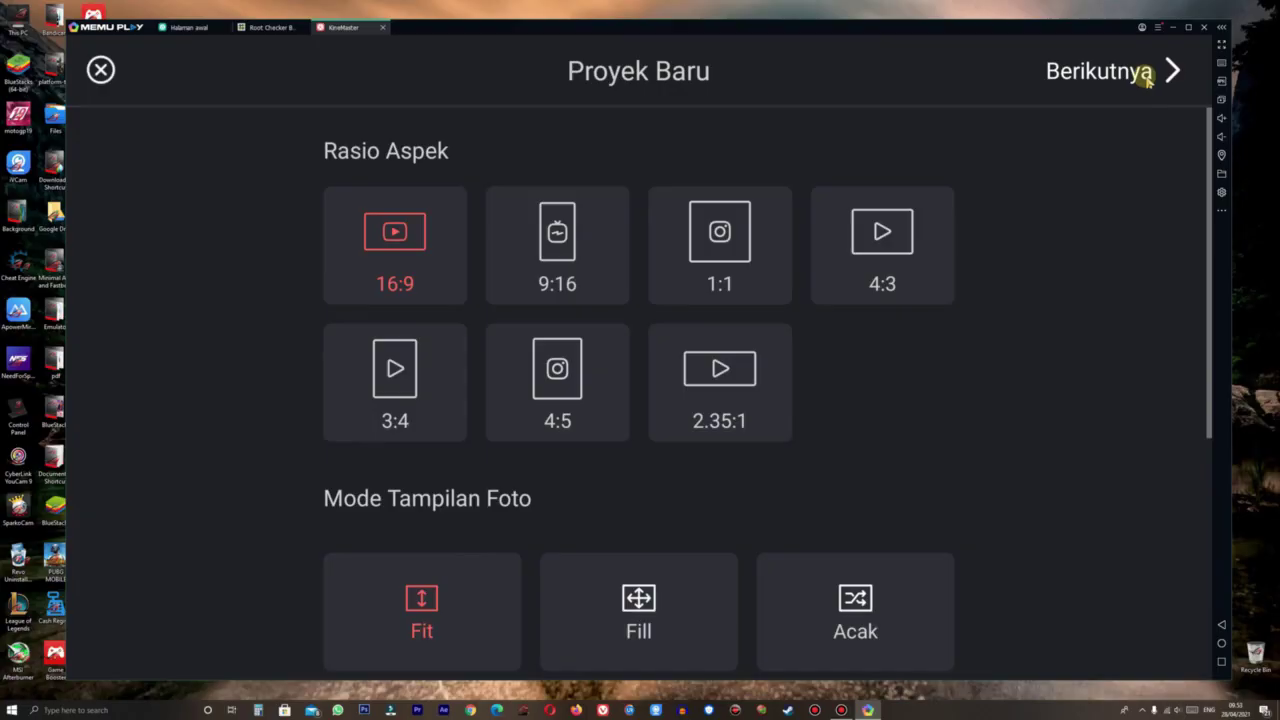
left_click(1148, 80)
left_click(398, 268)
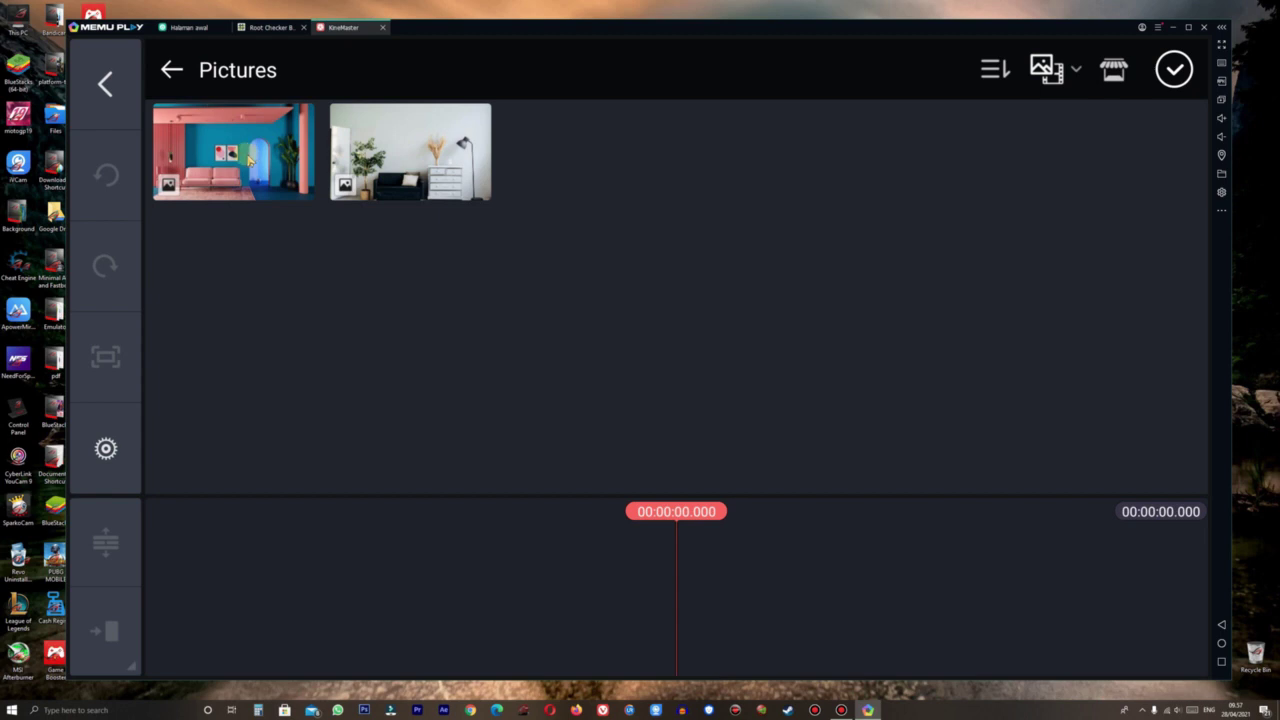
left_click(250, 160)
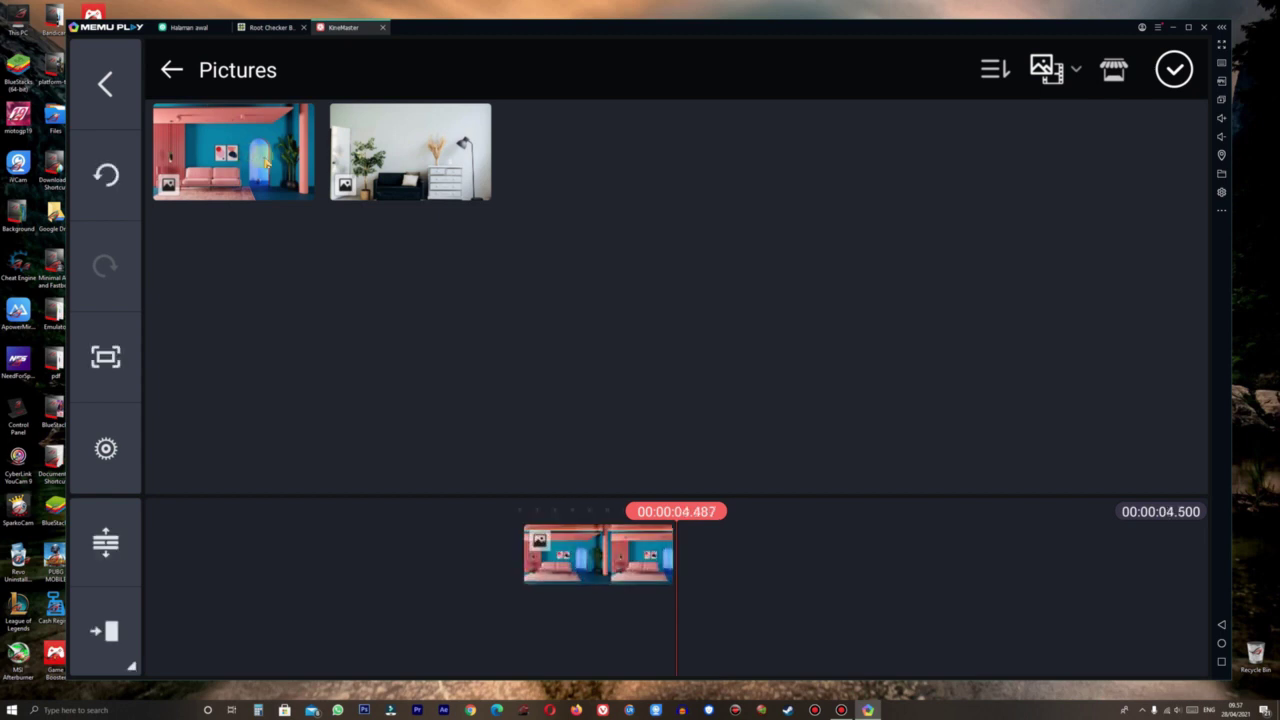
left_click(430, 177)
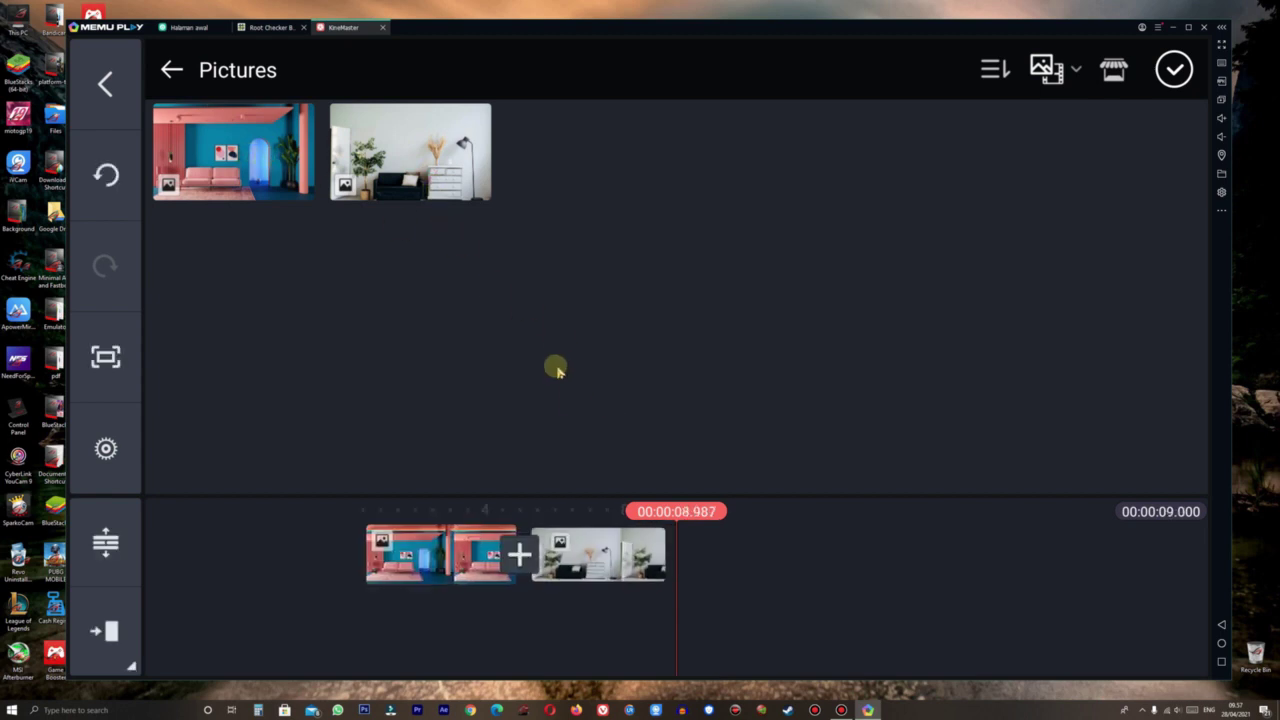
left_click(1177, 84)
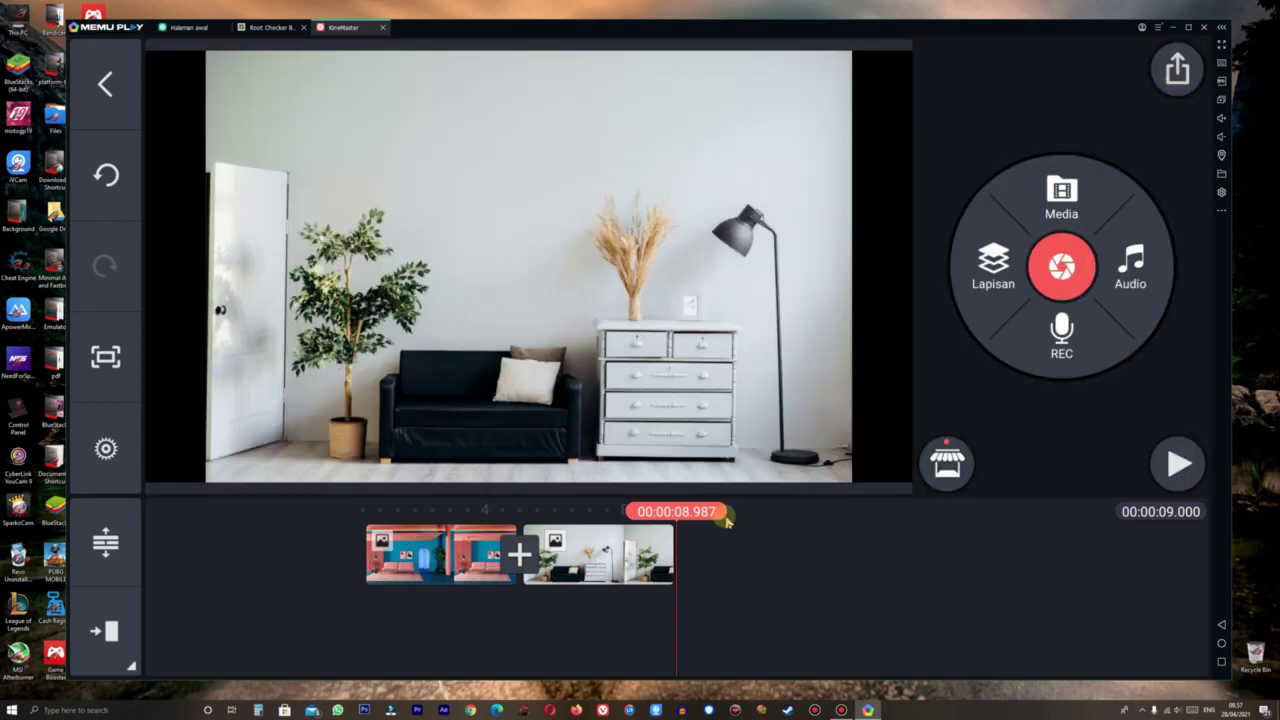
Step: Add the Judul Warna transition from the Gambar di dalam Gambar dan Multivideo category between the two photos and play the project
left_click(519, 553)
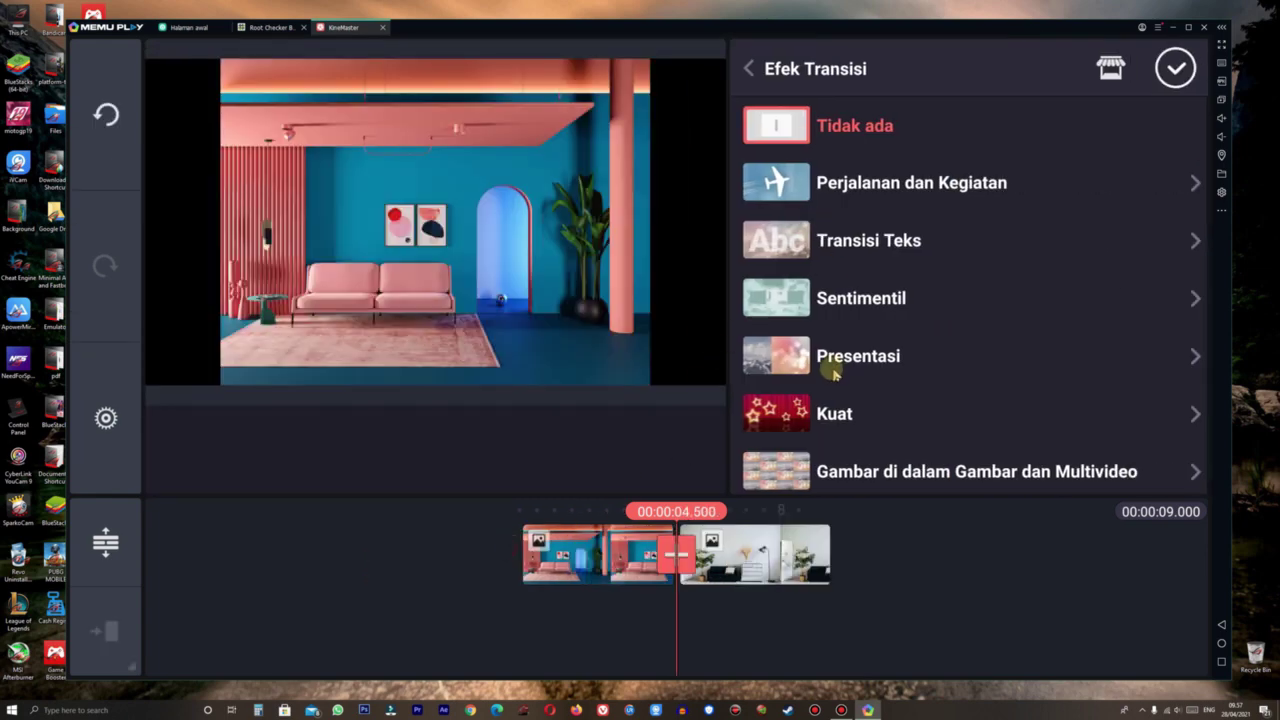
left_click(842, 471)
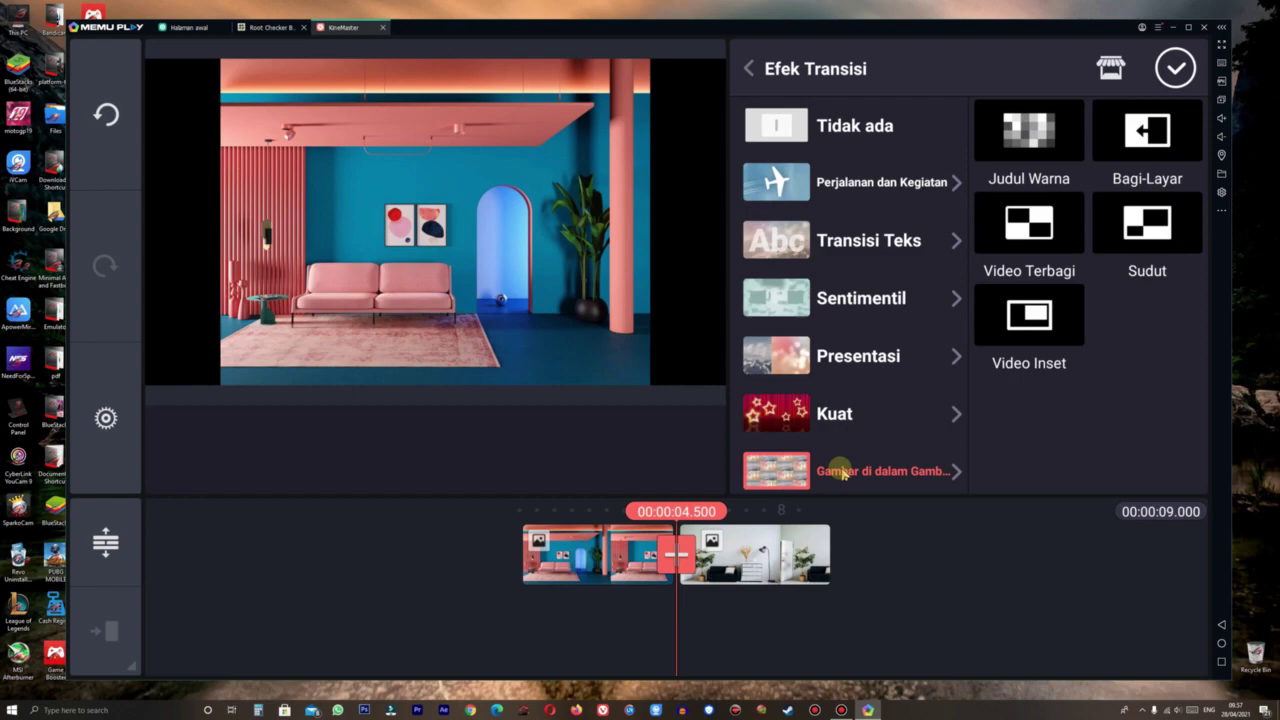
left_click(1006, 136)
left_click(1175, 68)
left_click_drag(988, 600, 1118, 640)
left_click(1177, 463)
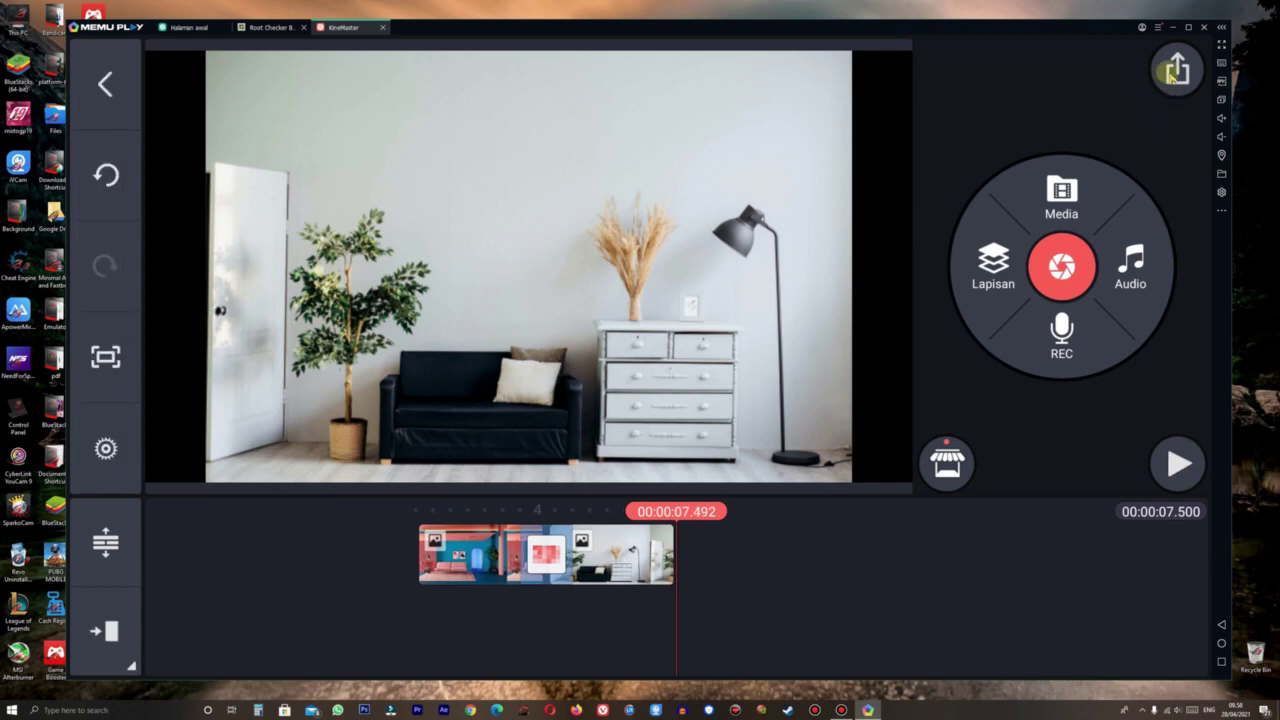
Step: Export the project at FHD 1080p and 30 fps, and play the exported video in Video Player
left_click(1172, 70)
left_click(563, 592)
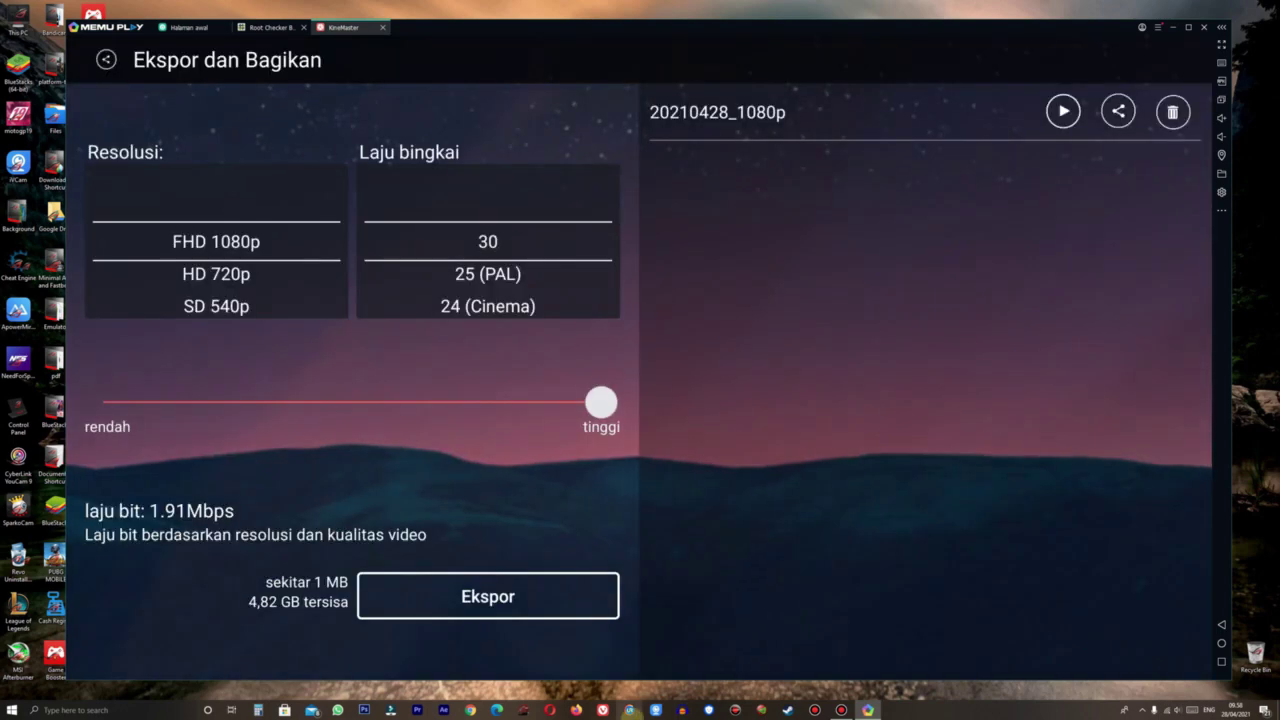
left_click(1063, 112)
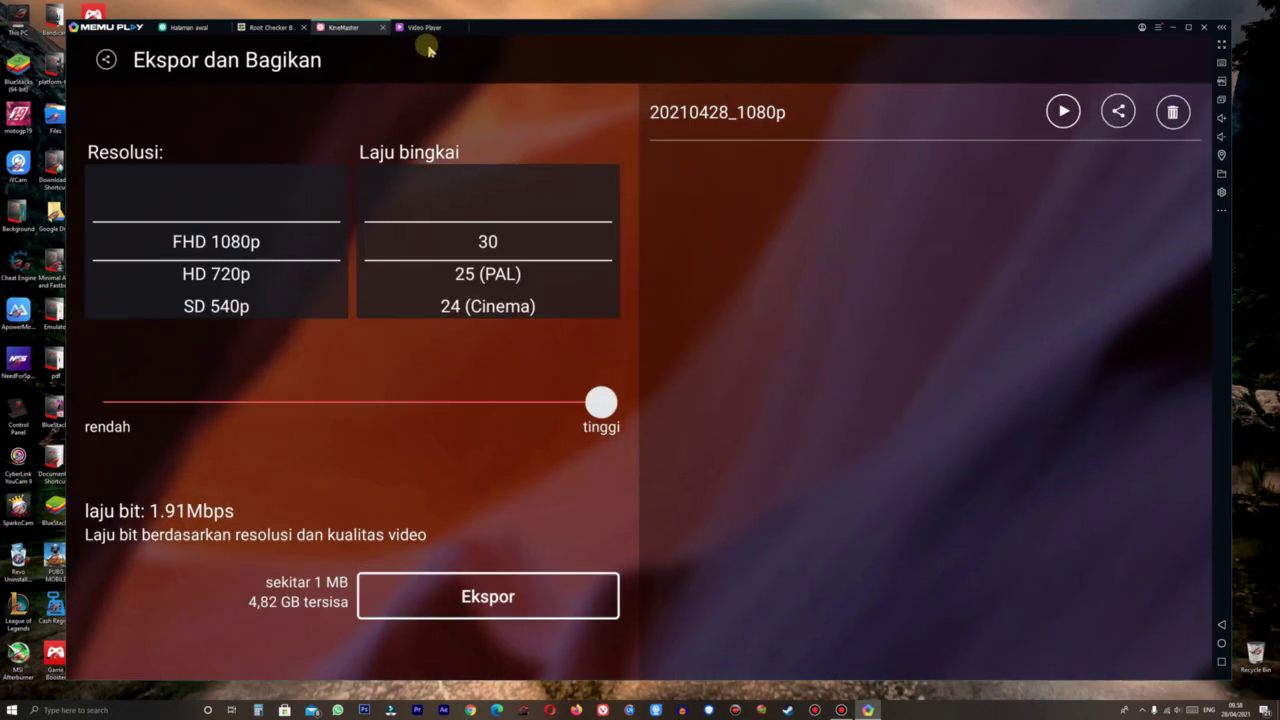
left_click(461, 27)
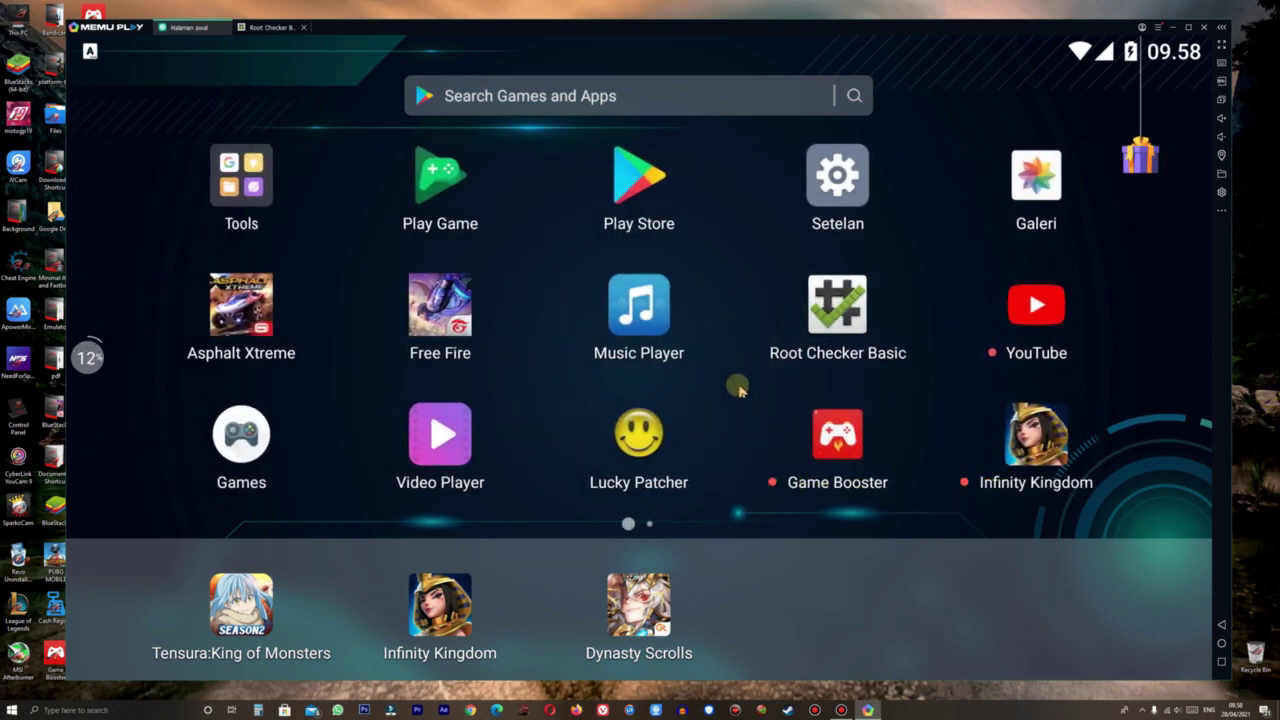
Step: Launch Free Fire, start it past the Smart Mode introduction and check the game's graphics settings
left_click(421, 320)
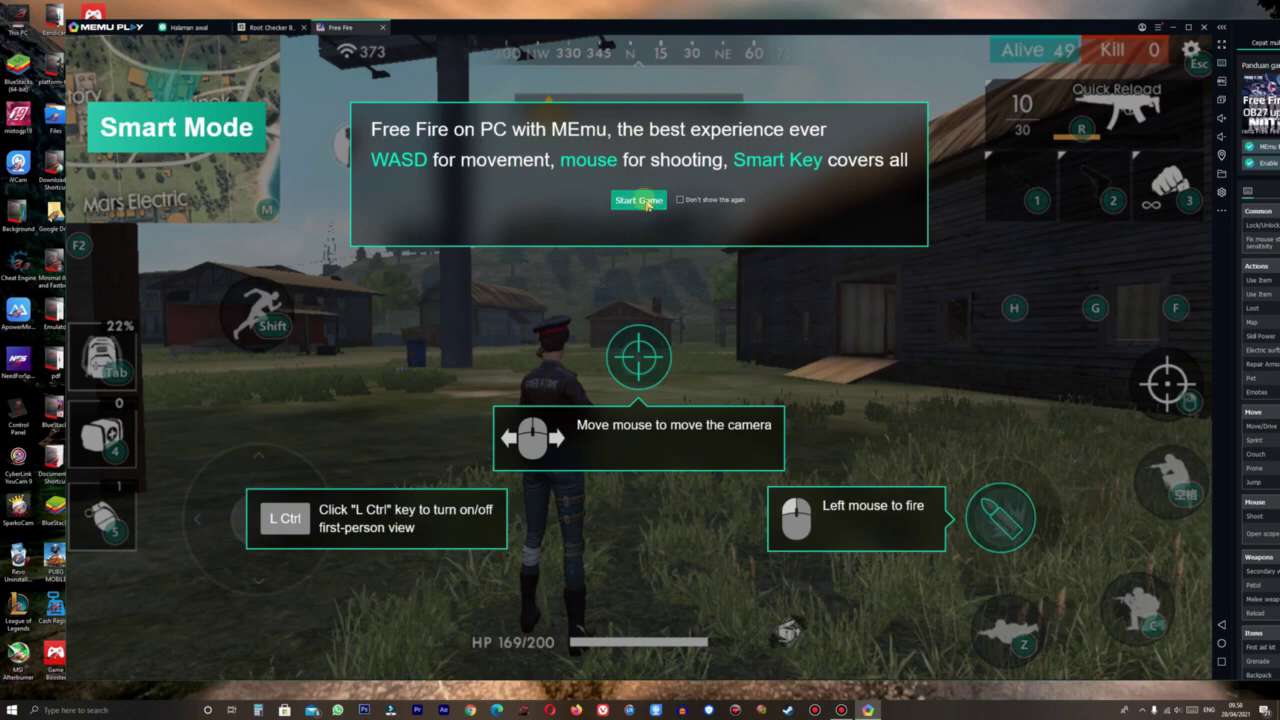
left_click(647, 202)
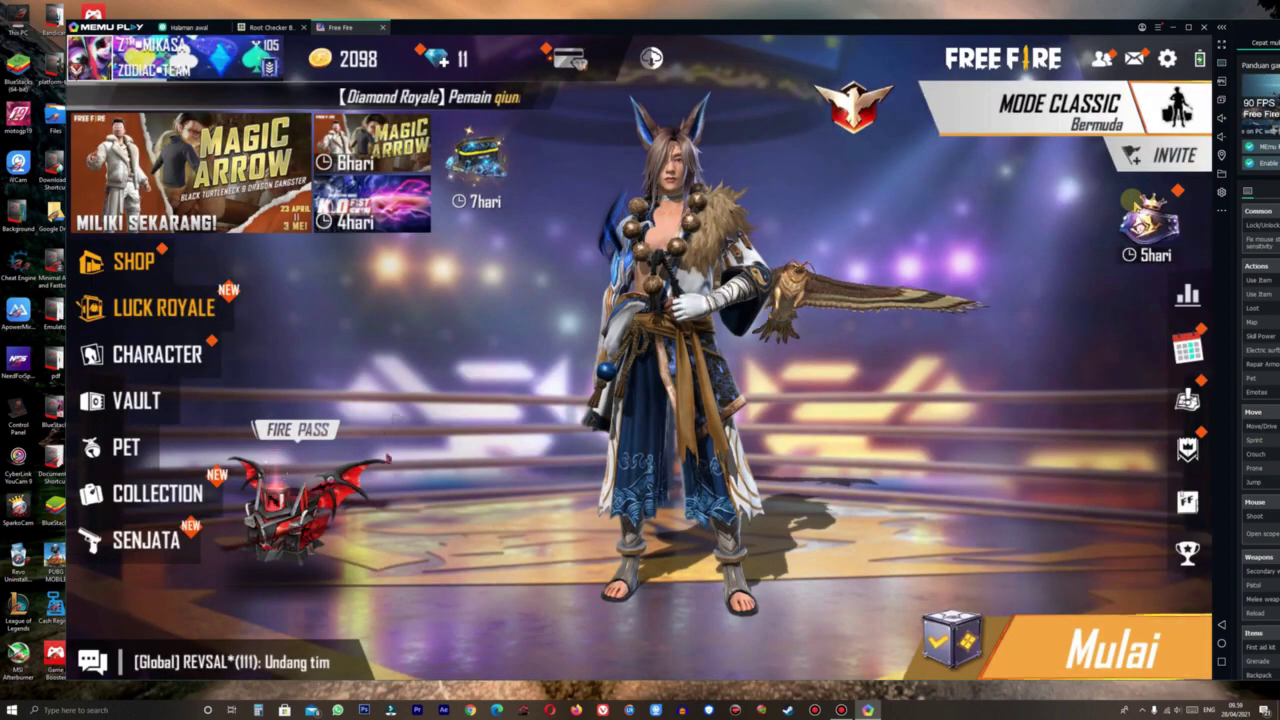
left_click(1167, 60)
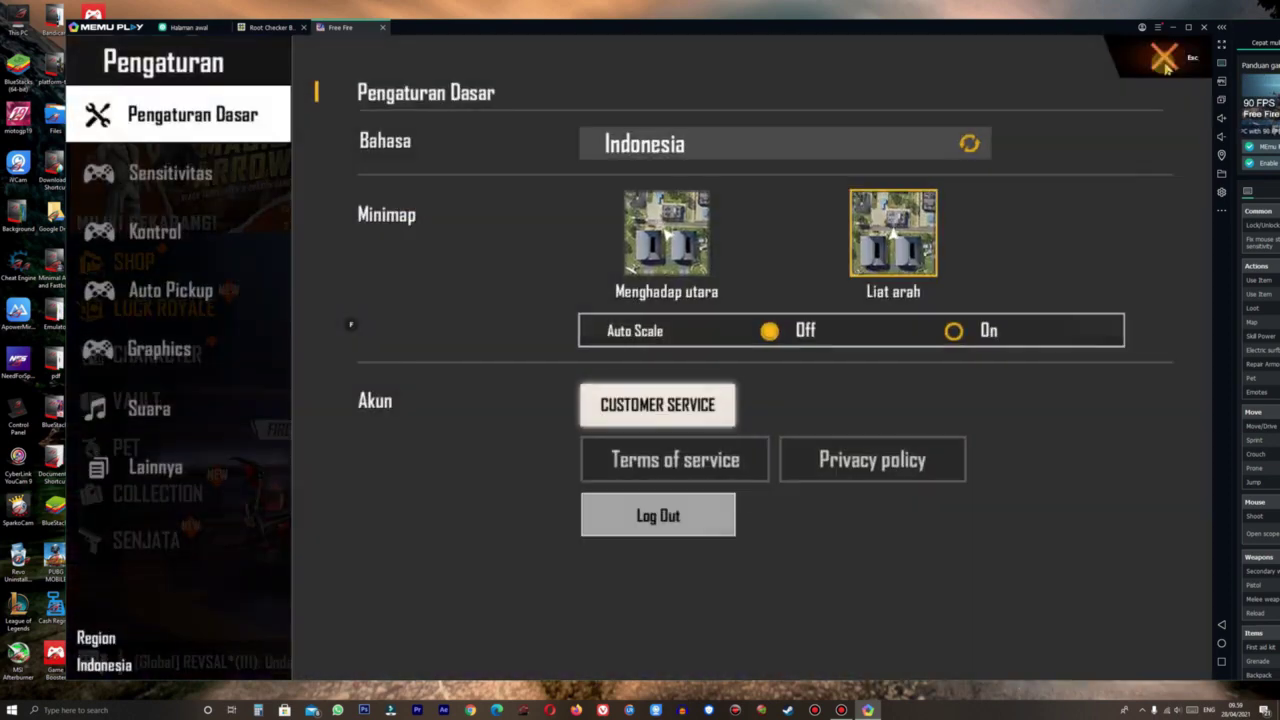
left_click(150, 348)
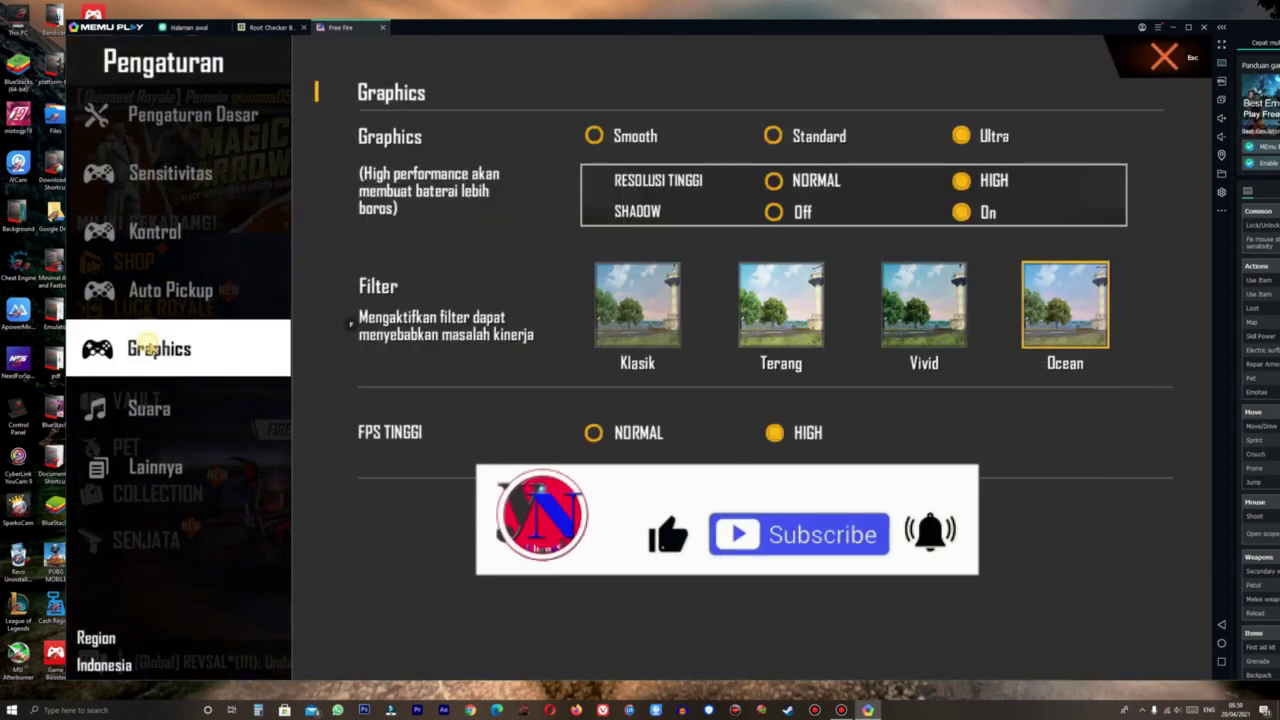